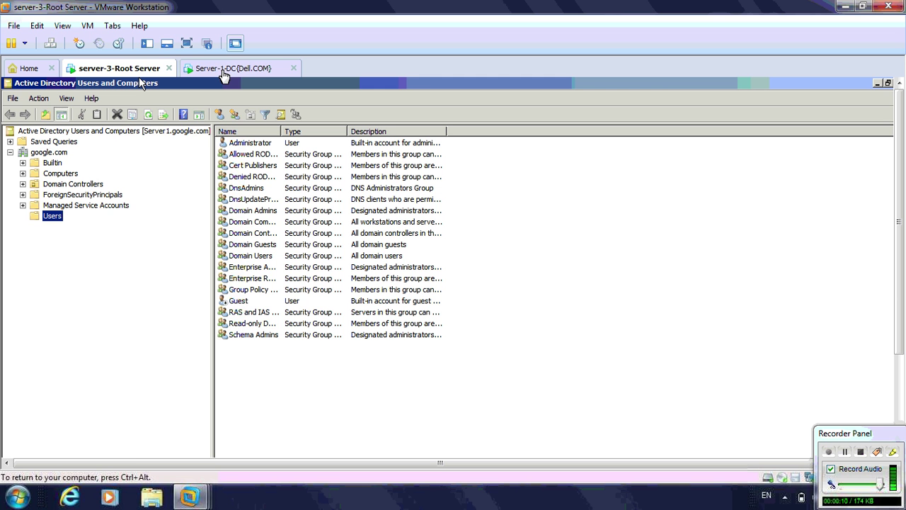
Open DNS Manager on the server-3-Root Server virtual machine, shown in full-screen mode
left_click(223, 70)
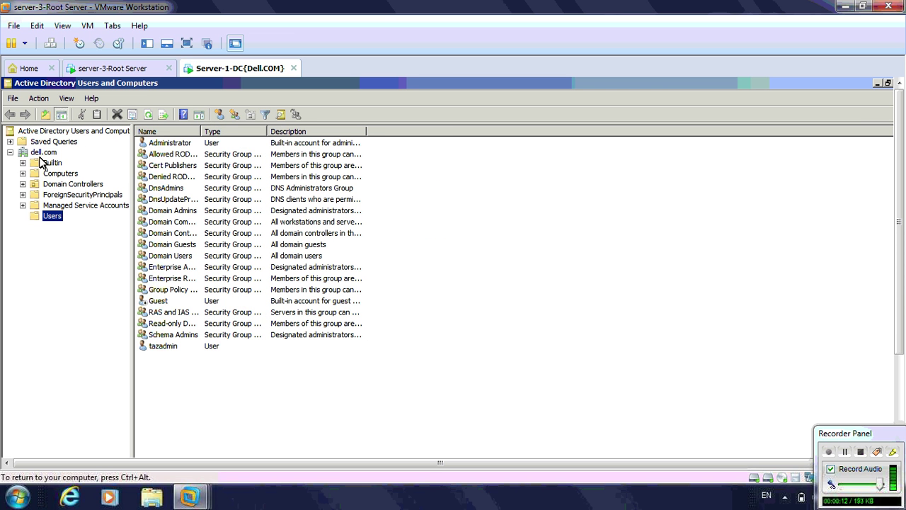
left_click(142, 71)
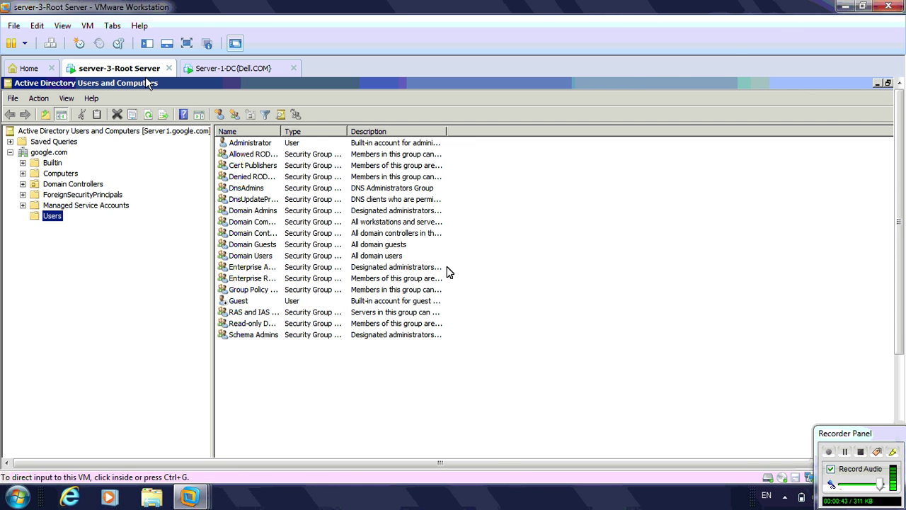
key("ctrl+alt+Return")
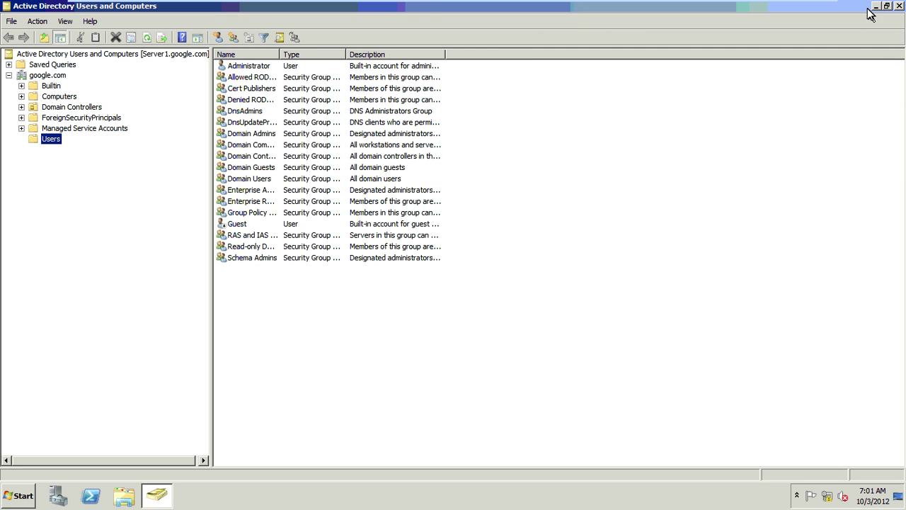
left_click(30, 498)
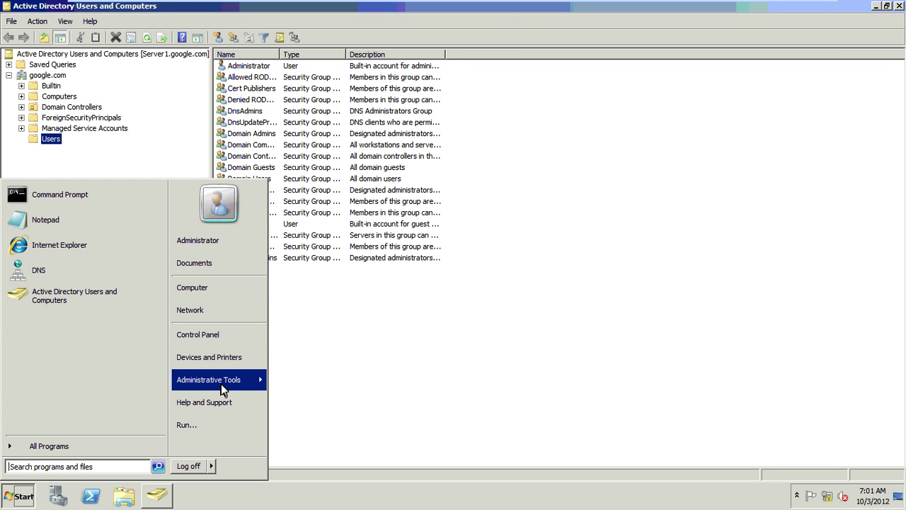
mouse_move(221, 383)
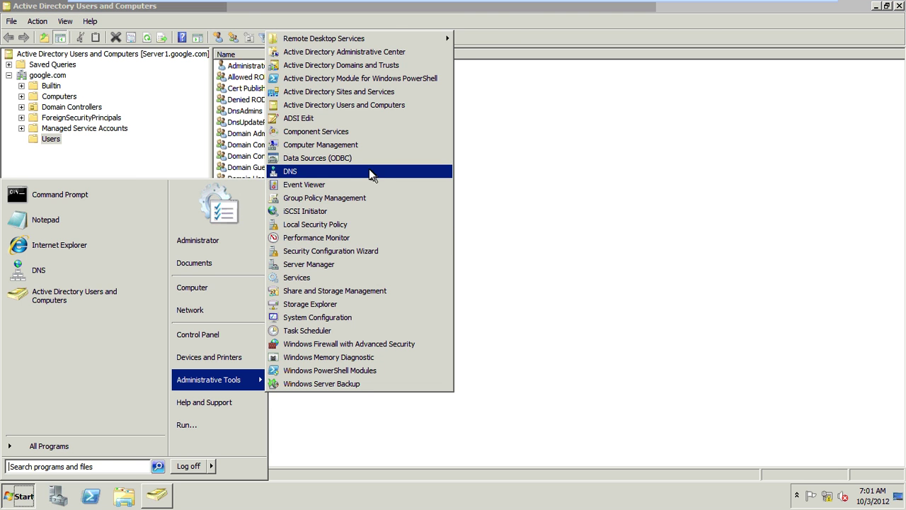
left_click(369, 171)
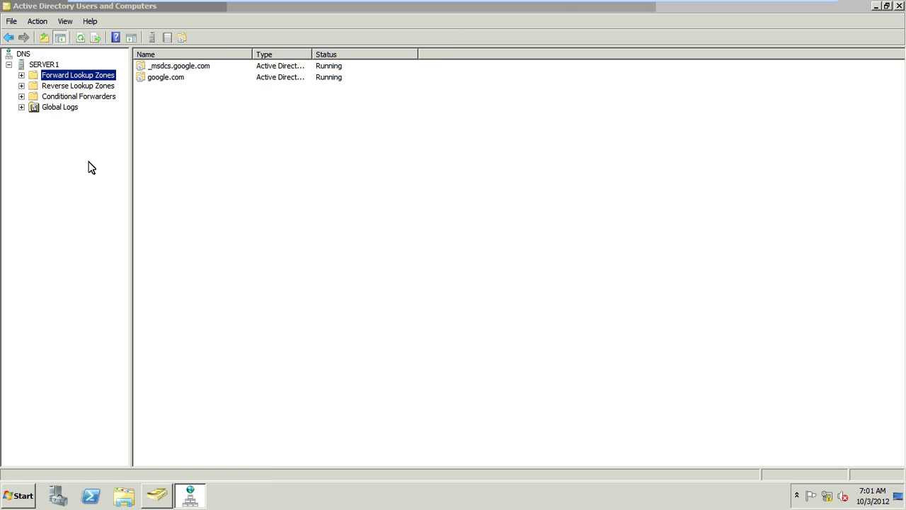
Add 10.0.0.210 as a forwarder in the DNS properties of SERVER1 on the google.com machine and apply the change
left_click(41, 65)
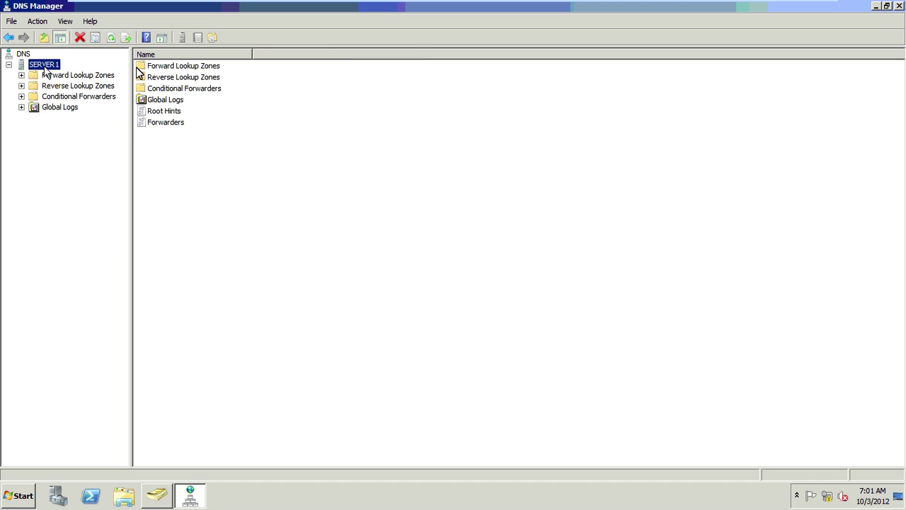
left_click(186, 124)
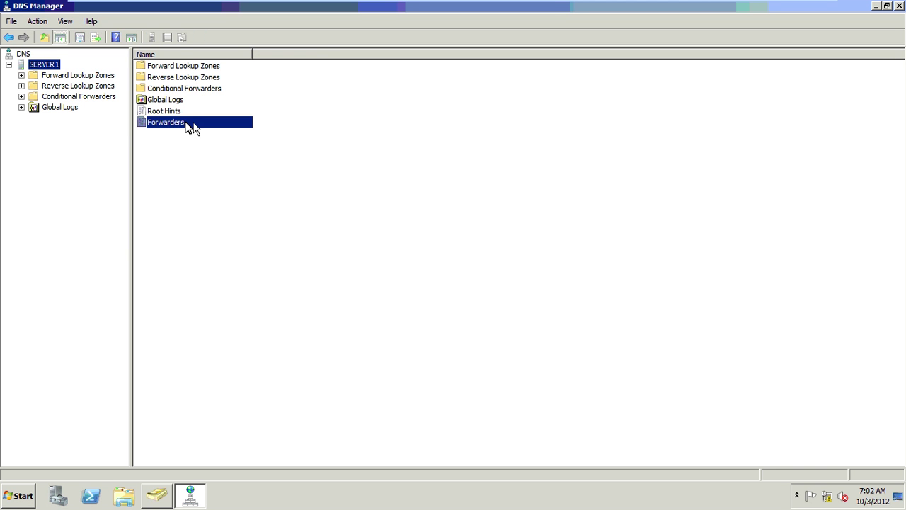
double_click(195, 127)
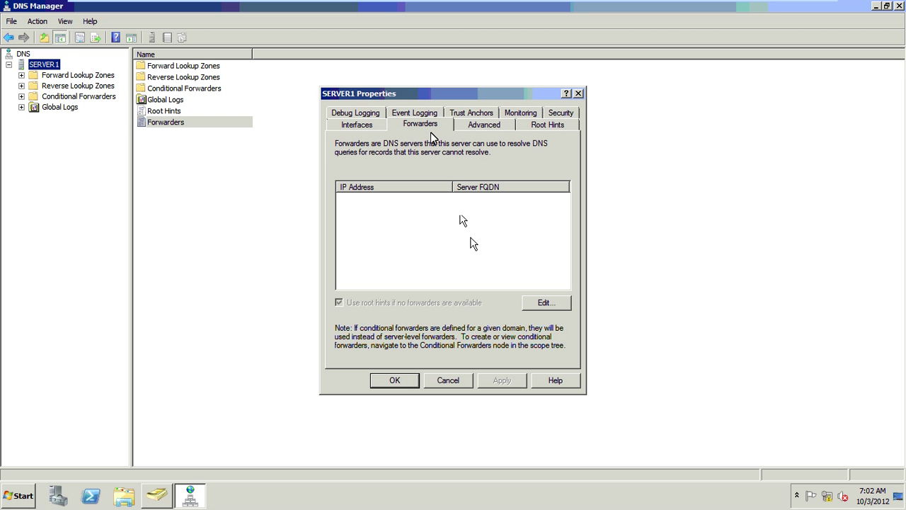
left_click(542, 303)
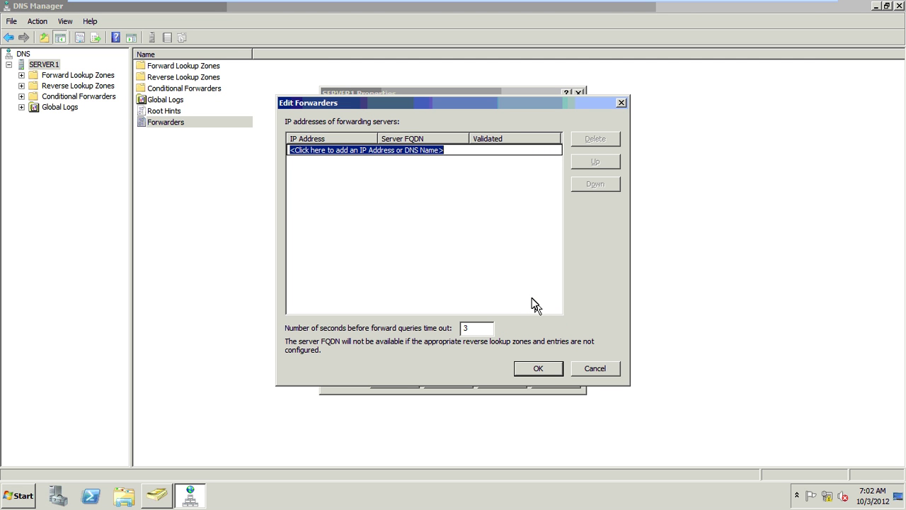
type("10")
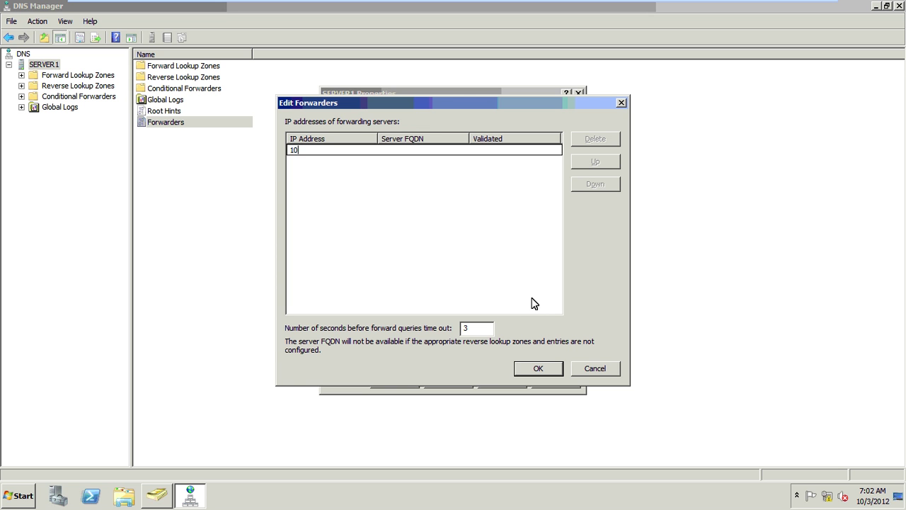
type(".0.0.210")
left_click(490, 264)
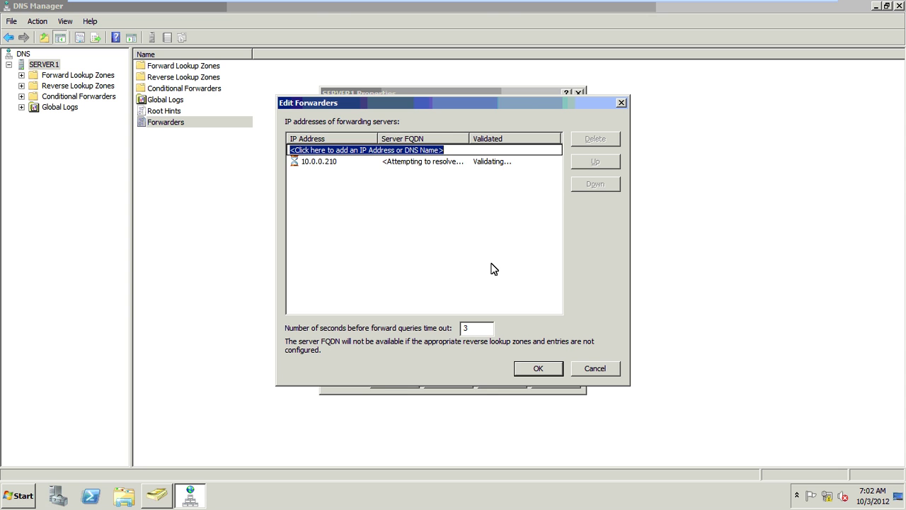
left_click(541, 368)
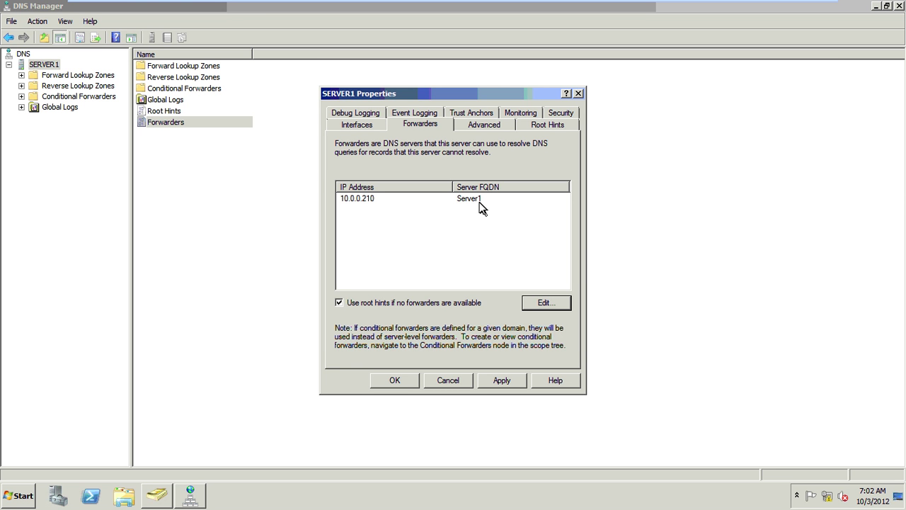
left_click(497, 377)
left_click(409, 382)
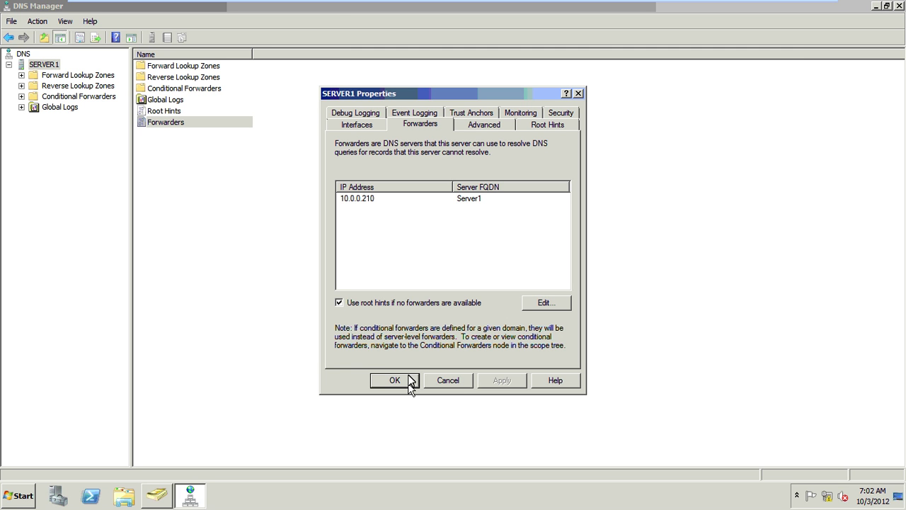
Switch to the Server-1-DC{Dell.COM} virtual machine and open DNS Manager there
mouse_move(358, 5)
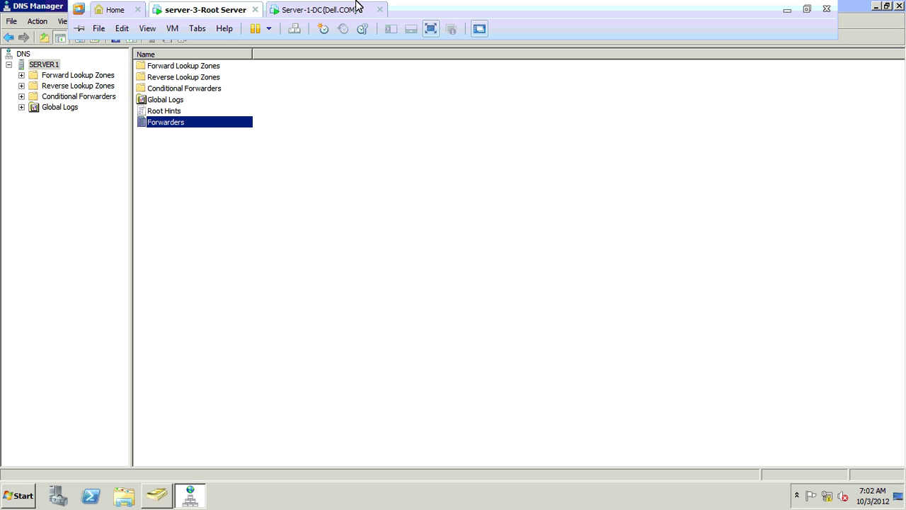
left_click(354, 10)
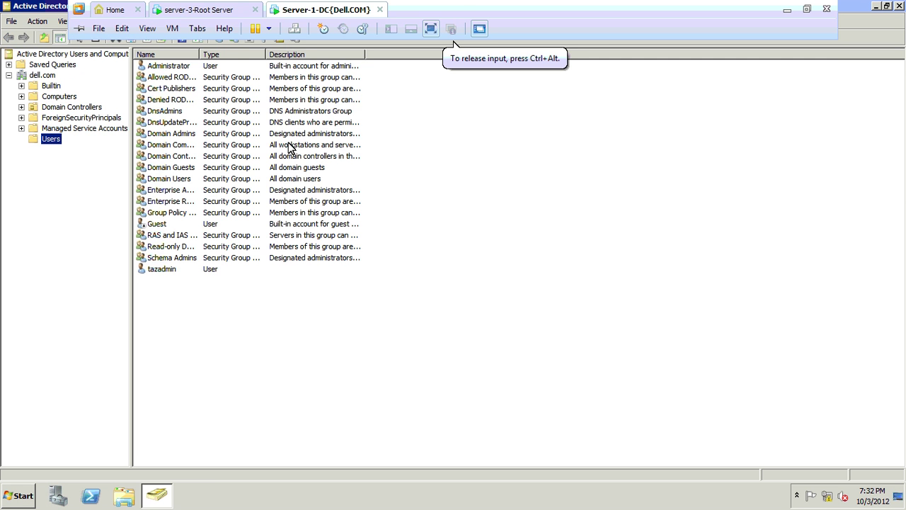
left_click(289, 145)
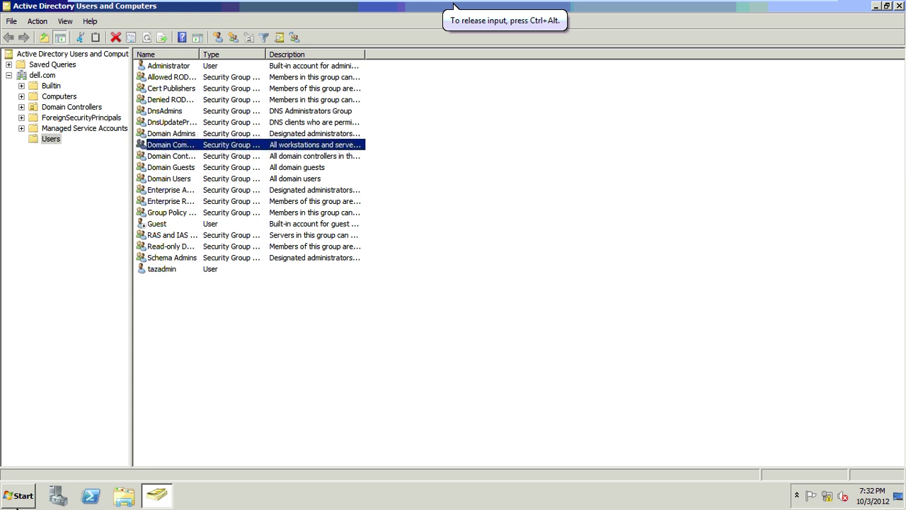
key("super")
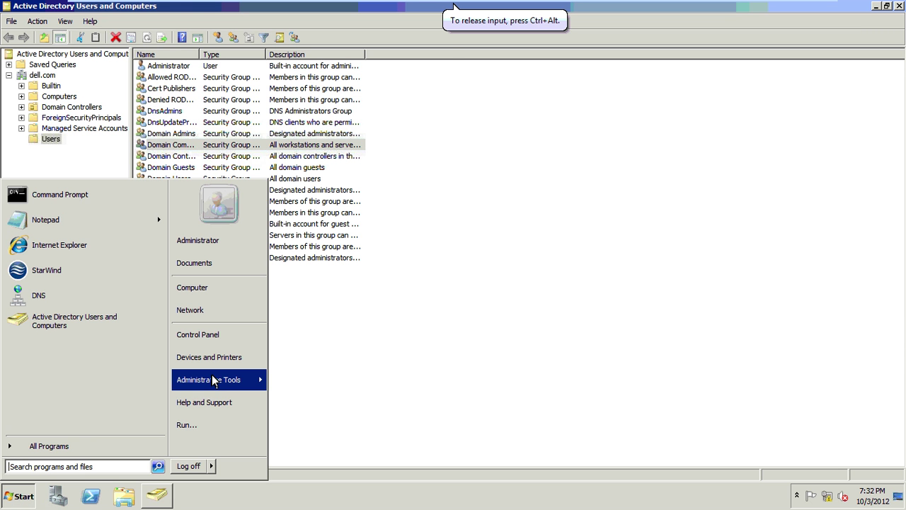
mouse_move(212, 381)
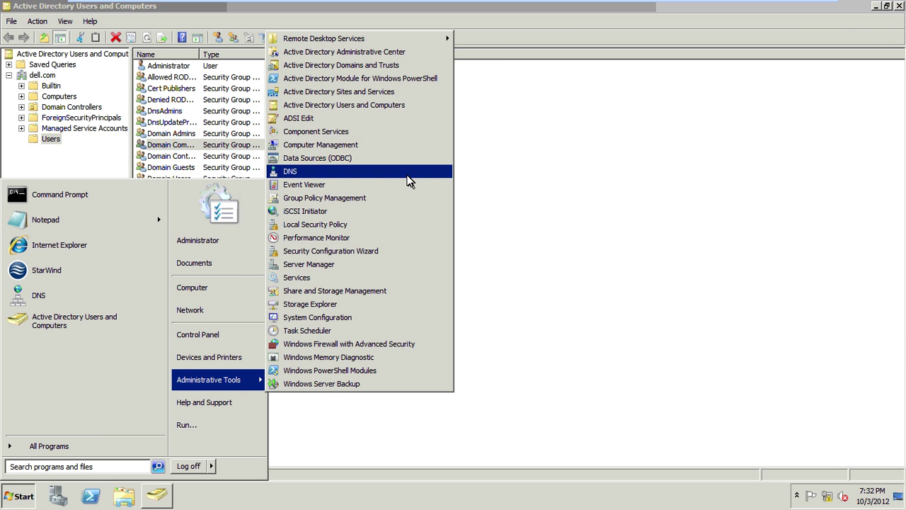
left_click(409, 176)
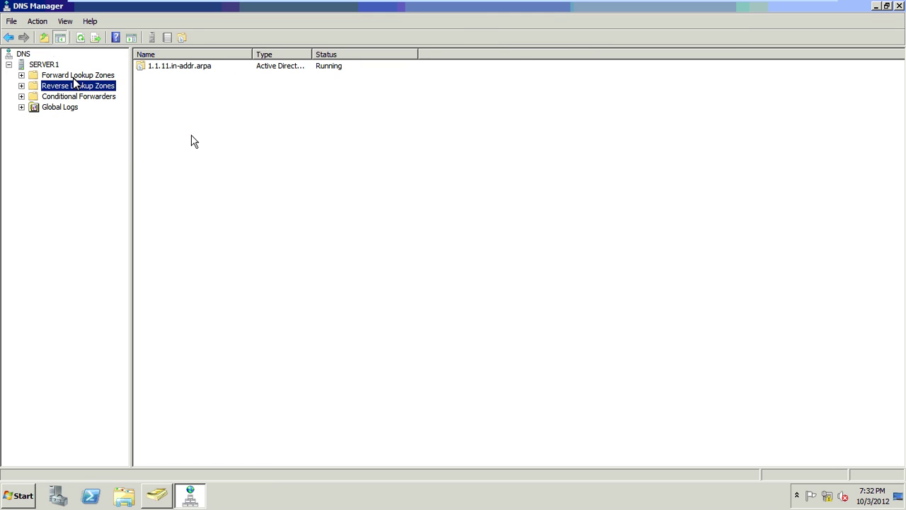
Add 10.0.0.200 as a forwarder in the DNS properties of SERVER1 on the dell.com machine and apply the change
left_click(44, 64)
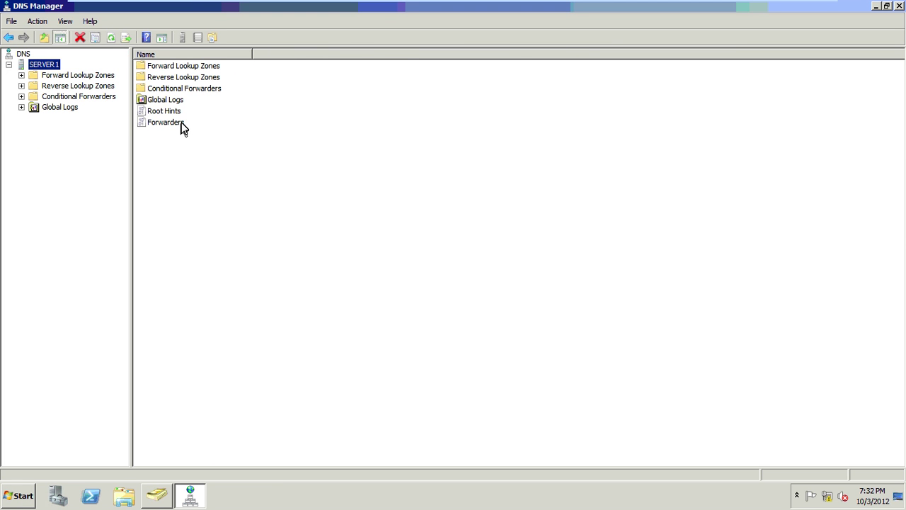
double_click(181, 125)
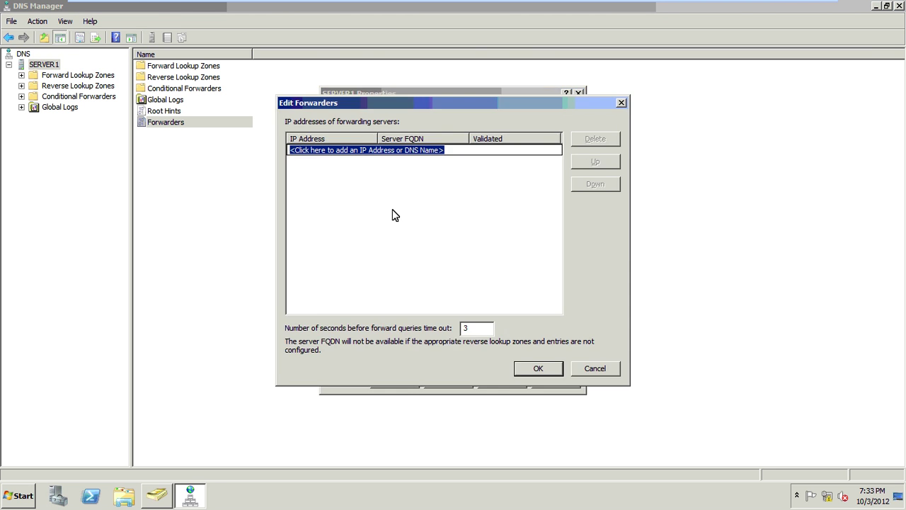
type("10.0.0")
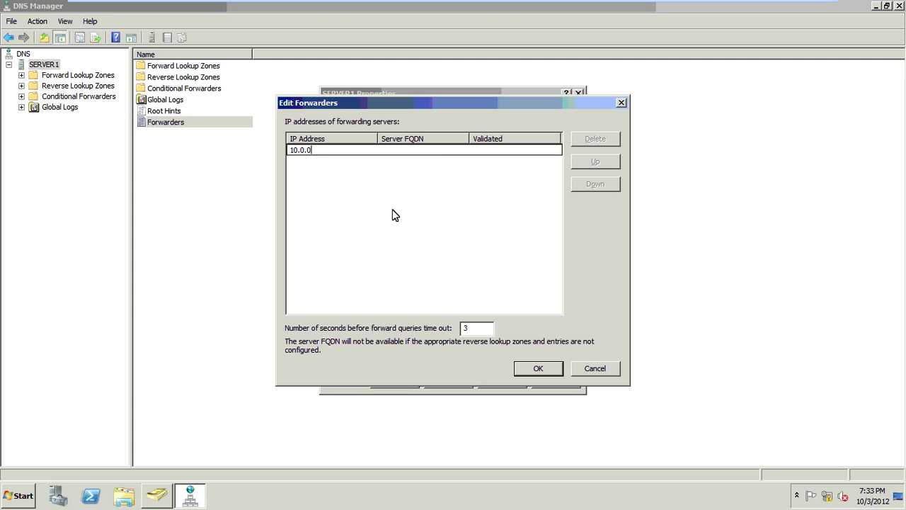
type(".200")
key("Return")
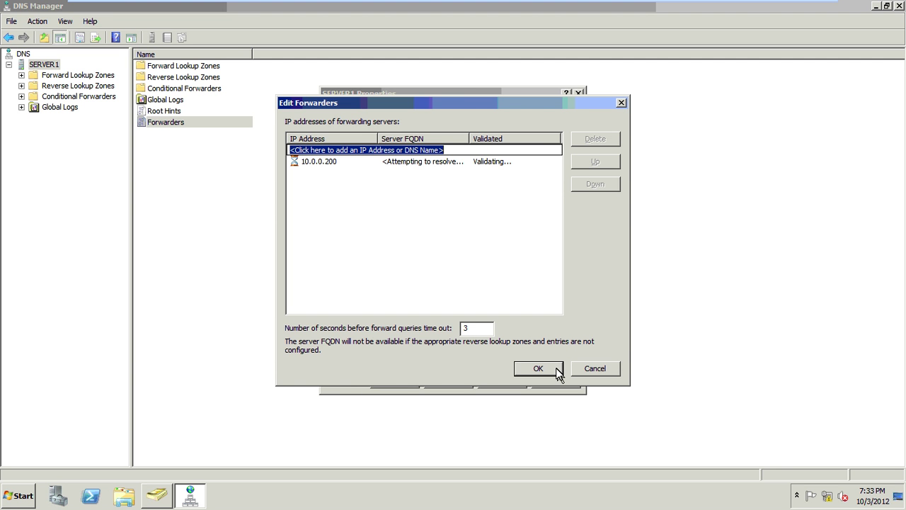
left_click(538, 368)
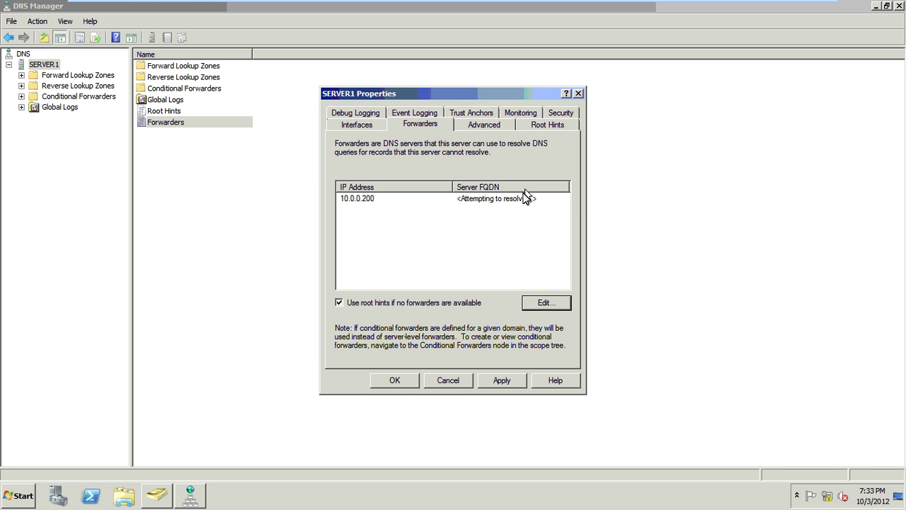
left_click(526, 201)
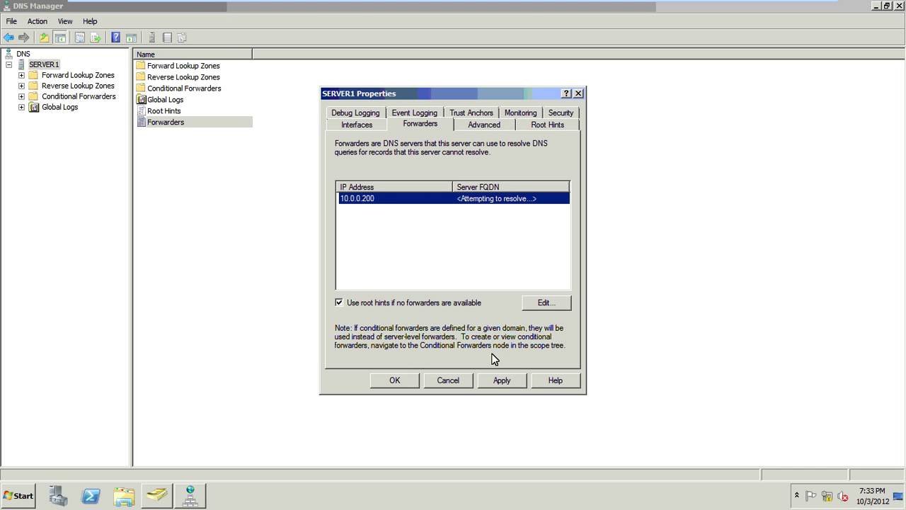
left_click(497, 381)
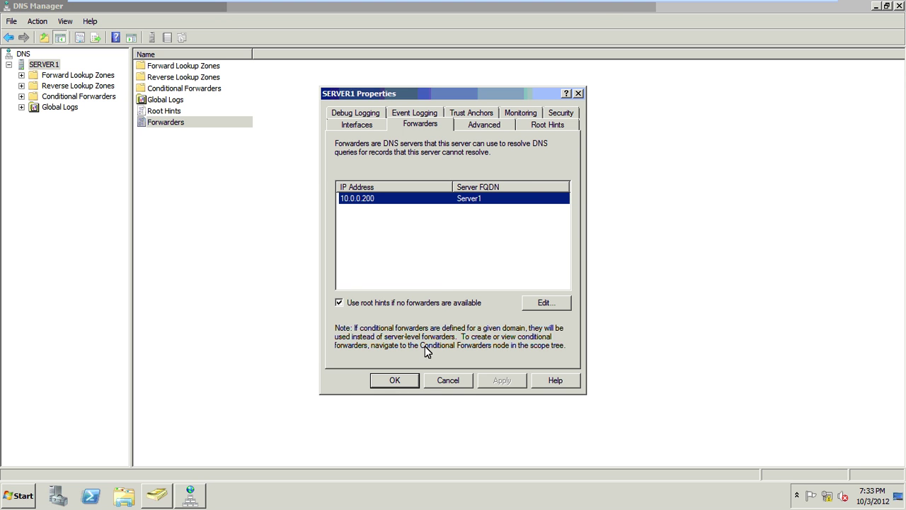
left_click(415, 382)
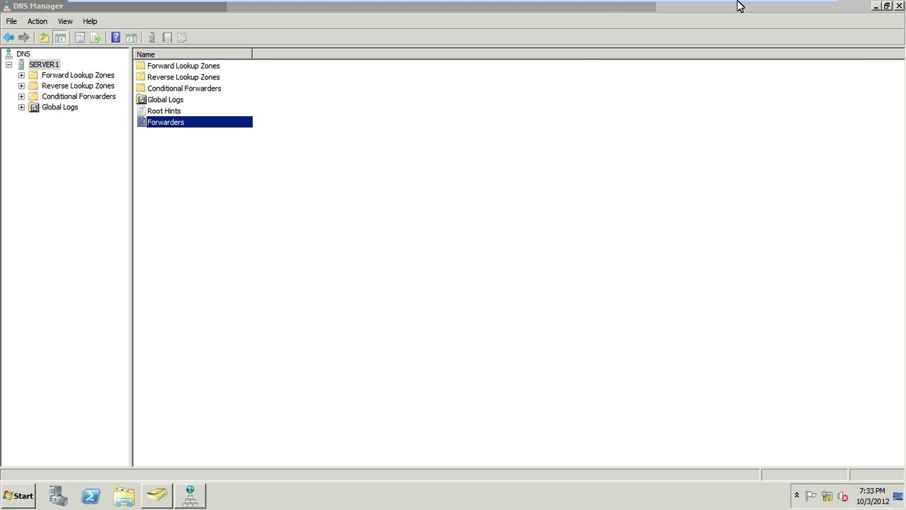
Leave the dell.com machine's full-screen view and open DNS Manager on the SRV1 server
mouse_move(782, 6)
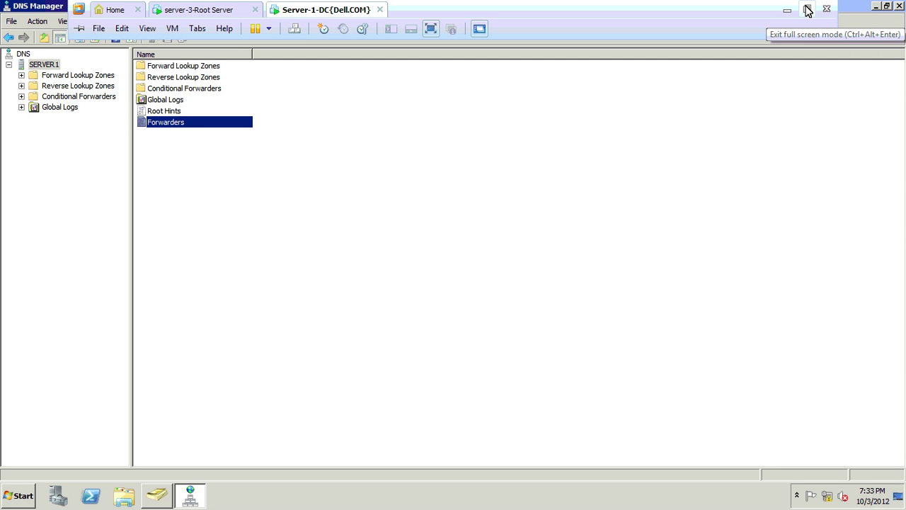
left_click(807, 10)
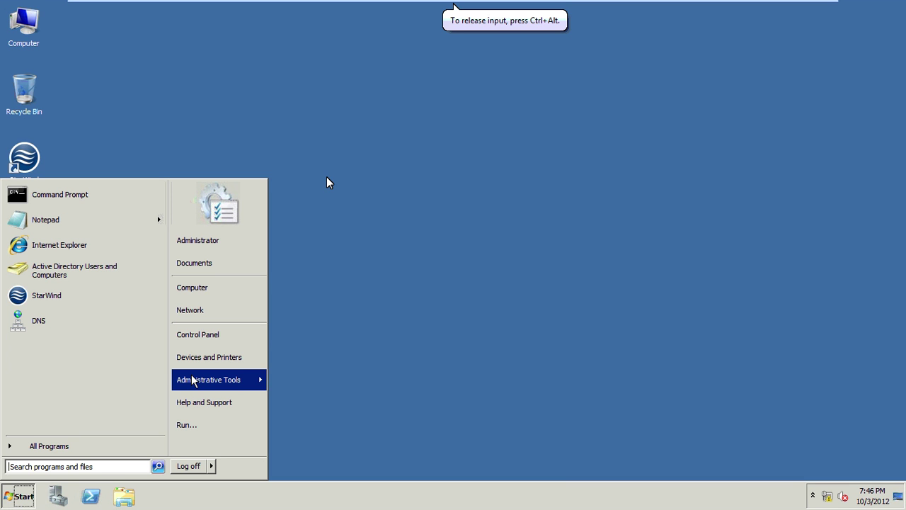
mouse_move(244, 380)
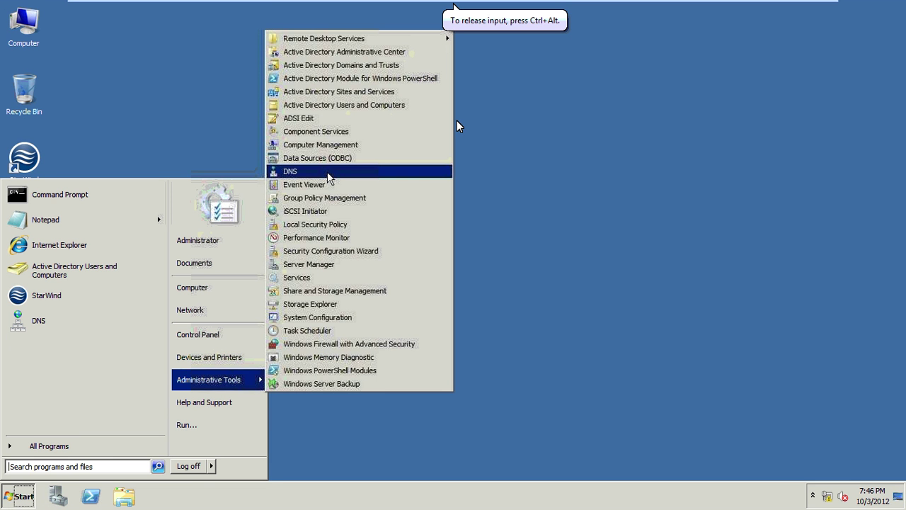
left_click(327, 175)
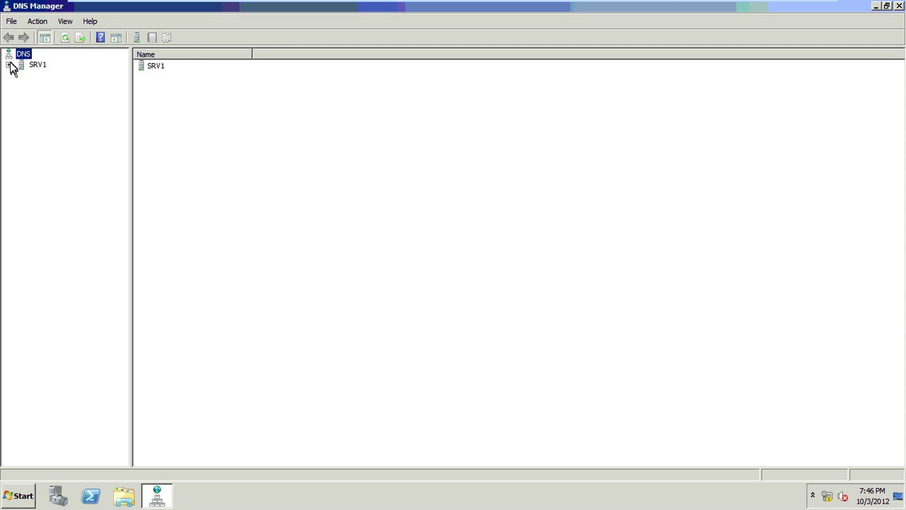
Examine the forwarder IP address and server FQDN configured in SRV1's DNS properties
left_click(9, 65)
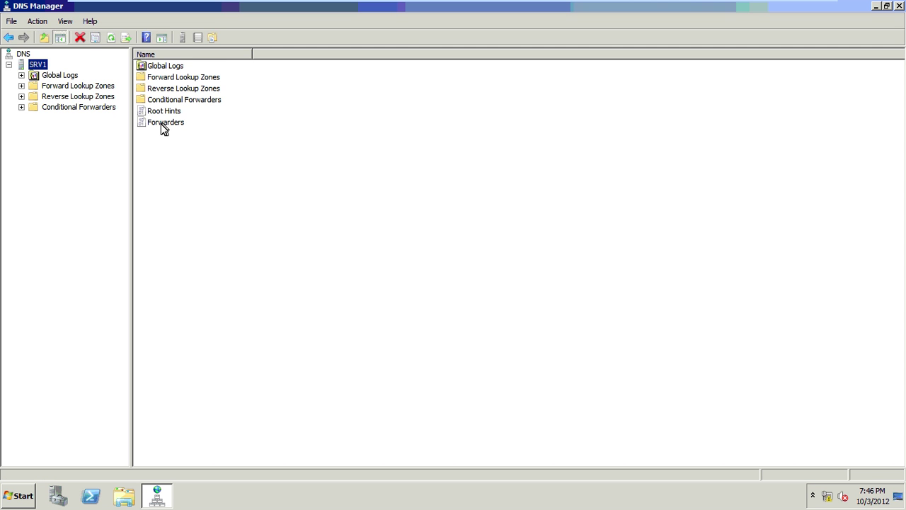
double_click(163, 123)
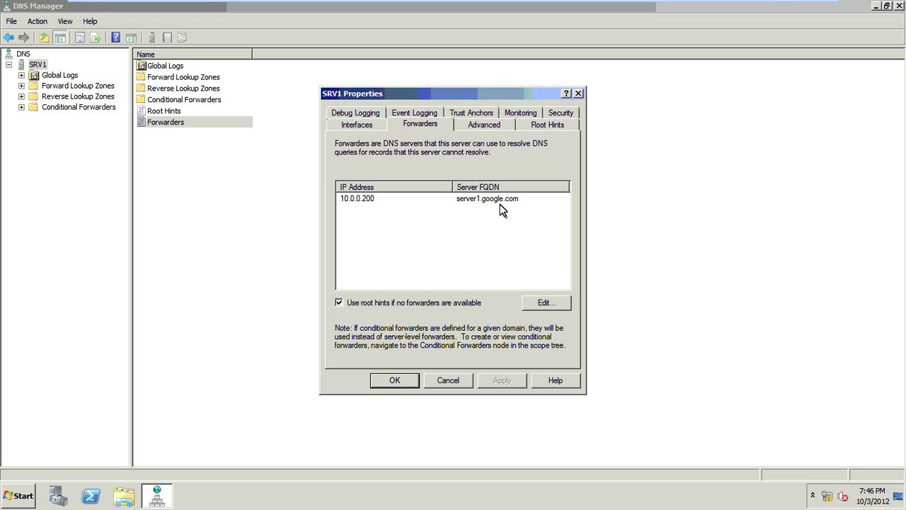
left_click(493, 202)
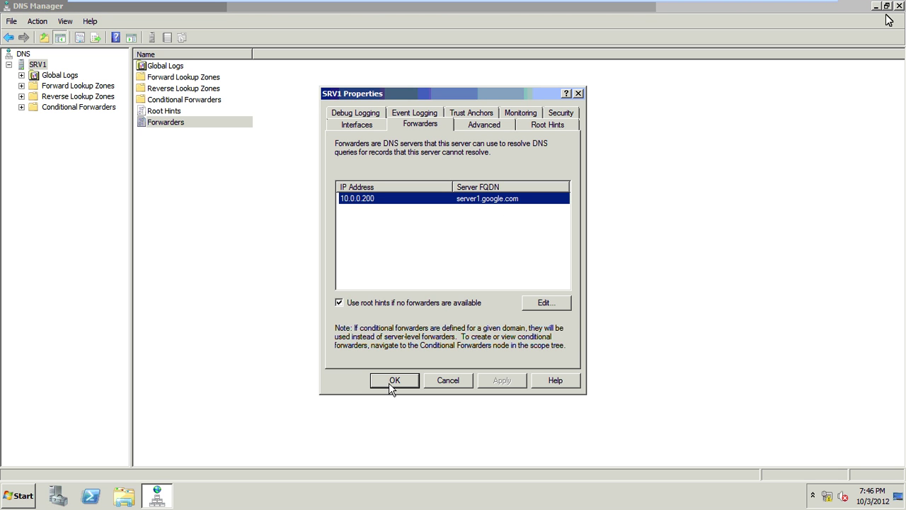
Close SRV1's DNS properties and DNS Manager, and switch to the server-3-Root Server virtual machine
left_click(389, 382)
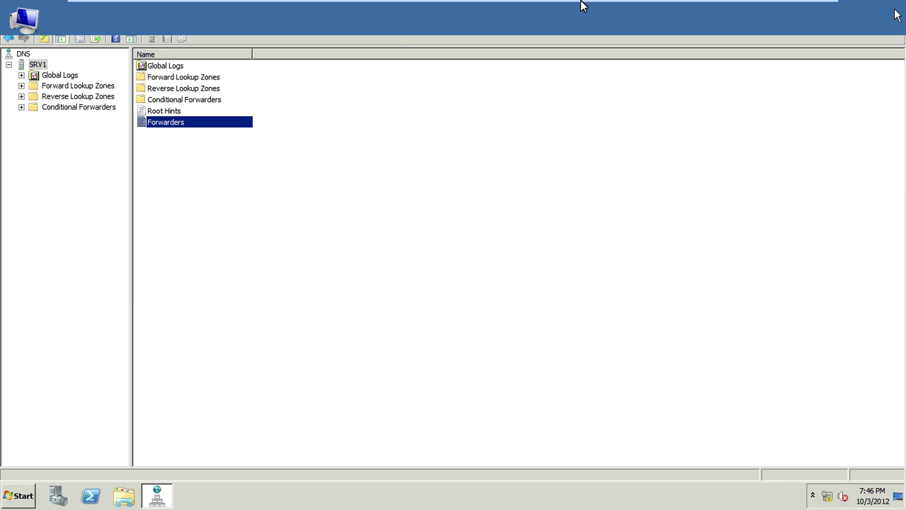
left_click(234, 10)
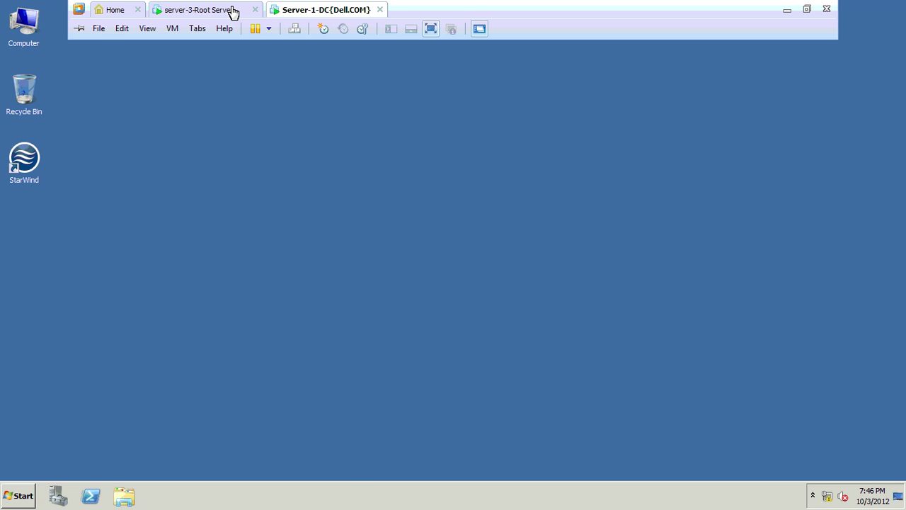
left_click(233, 10)
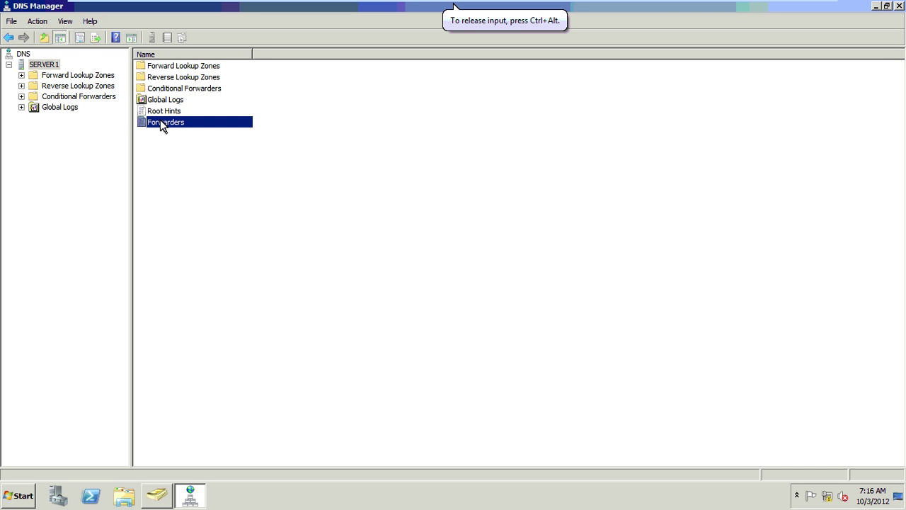
Check the forwarder's IP address and server FQDN in SERVER1's DNS properties on the google.com machine, and close DNS Manager
double_click(160, 121)
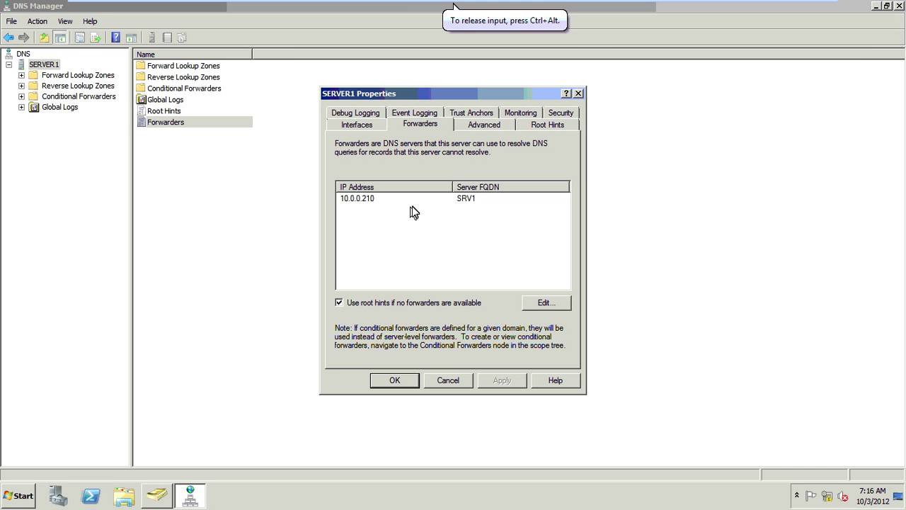
left_click(461, 201)
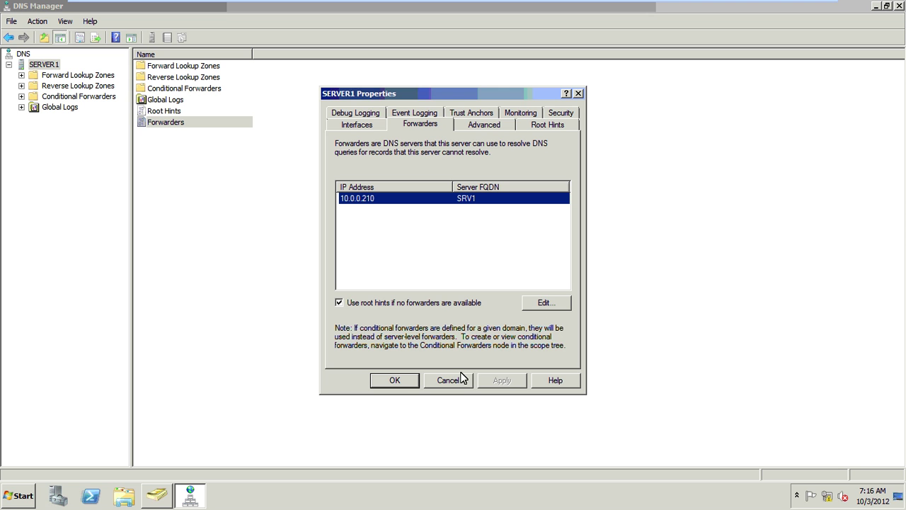
left_click(410, 380)
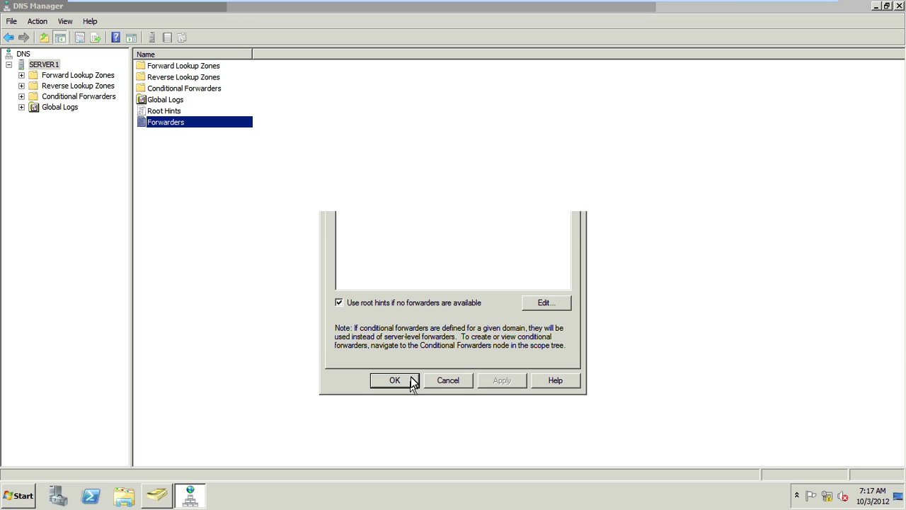
left_click(897, 6)
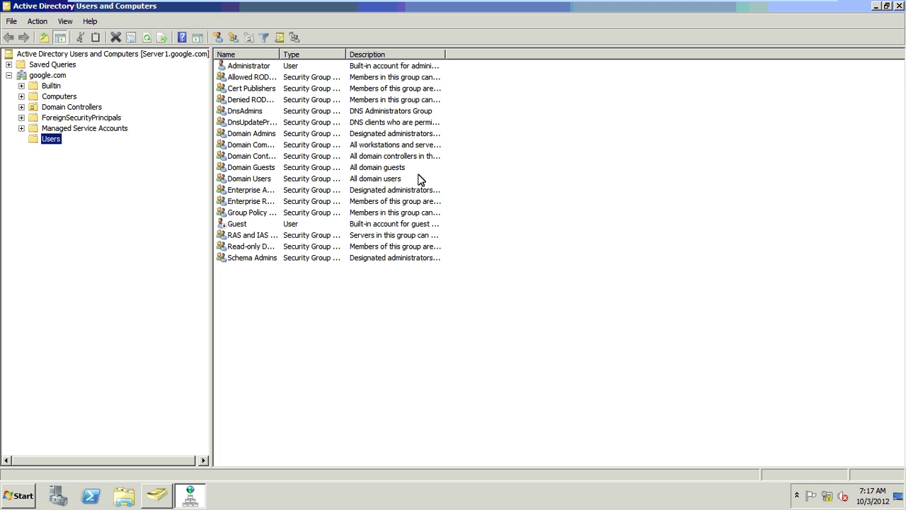
Open Active Directory Domains and Trusts on the google.com server and maximize its window
left_click(13, 501)
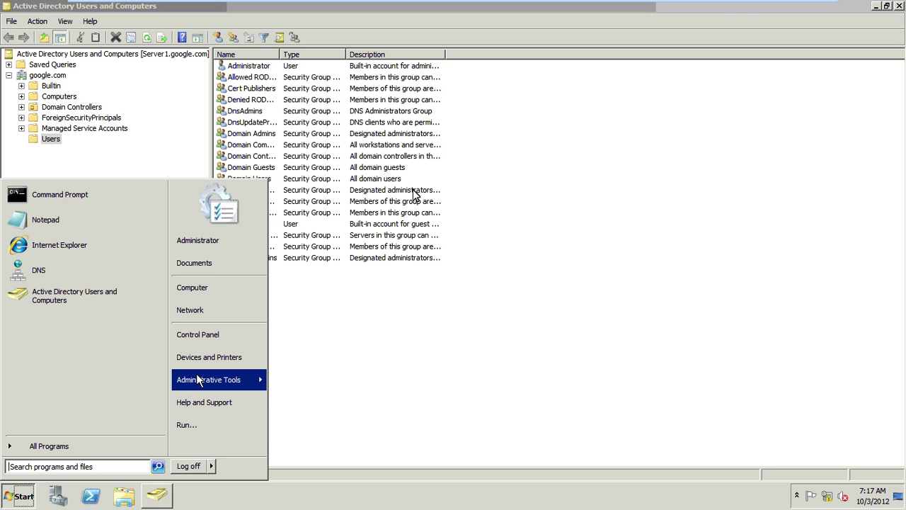
mouse_move(198, 379)
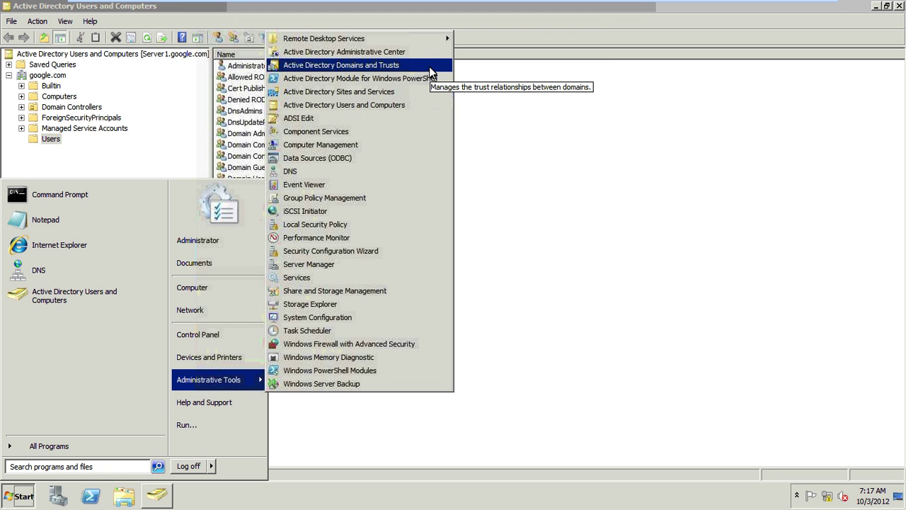
left_click(432, 70)
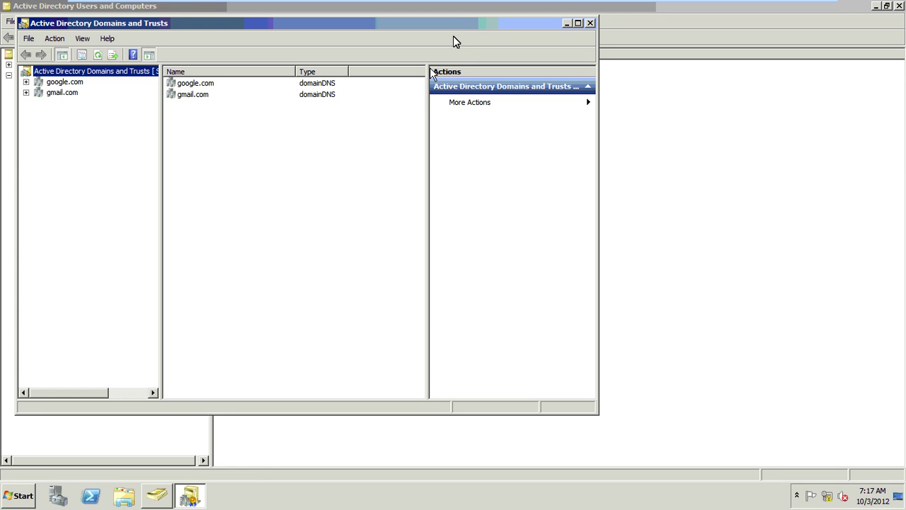
double_click(461, 24)
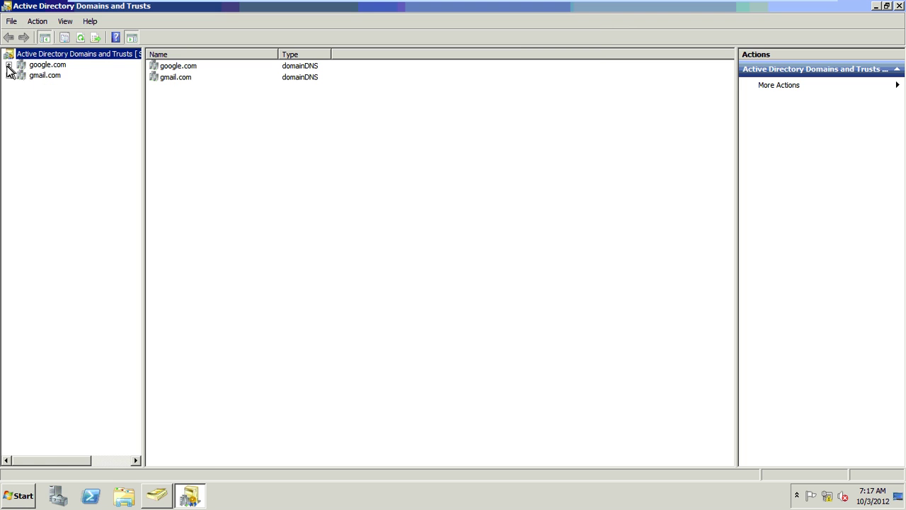
Expand the google.com domain and open the trust settings in its properties
left_click(9, 65)
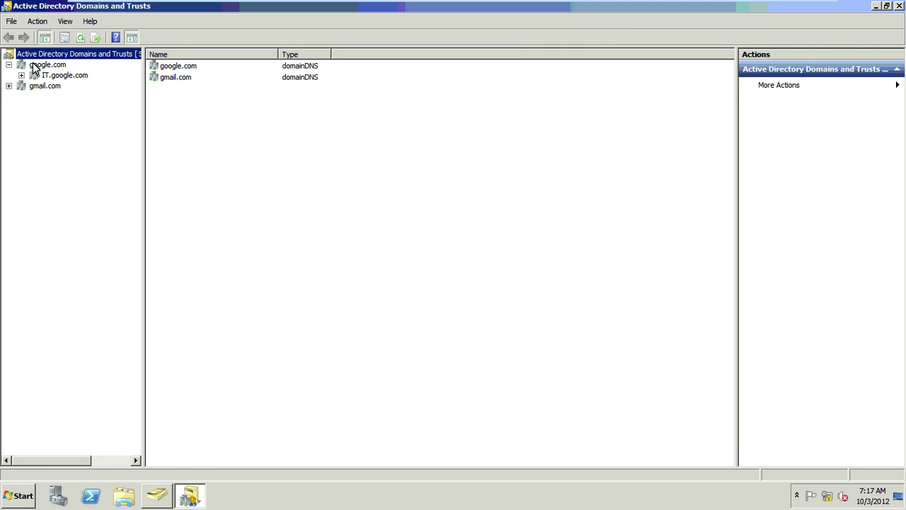
right_click(33, 65)
left_click(55, 92)
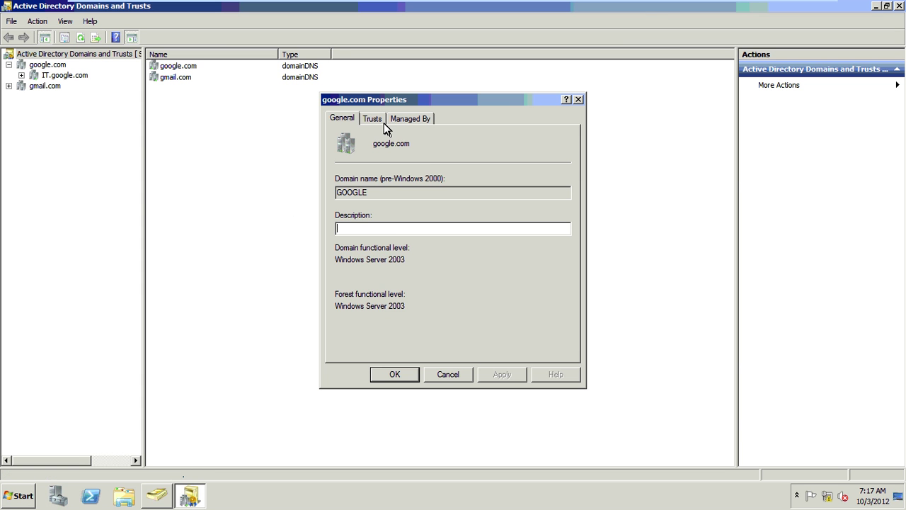
left_click(378, 120)
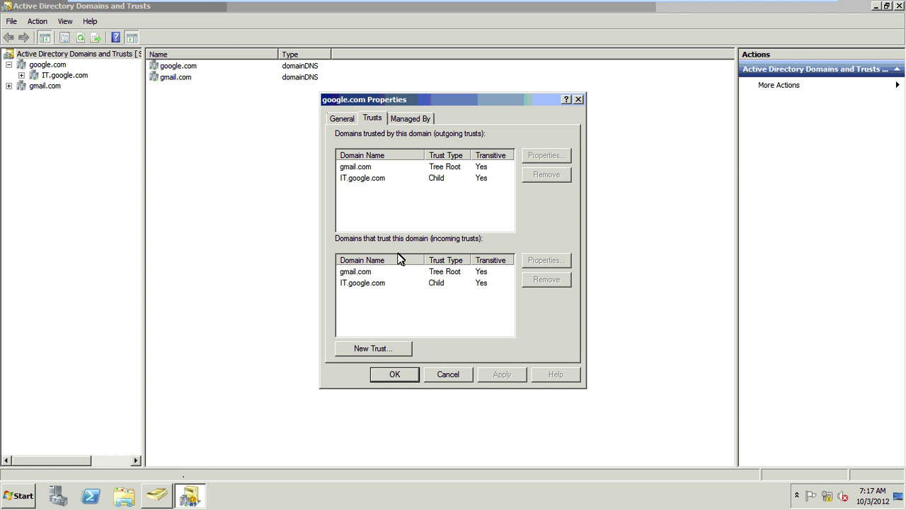
Look over the existing incoming trusts, start a new trust for google.com and enter dell.com as its name
left_click(383, 349)
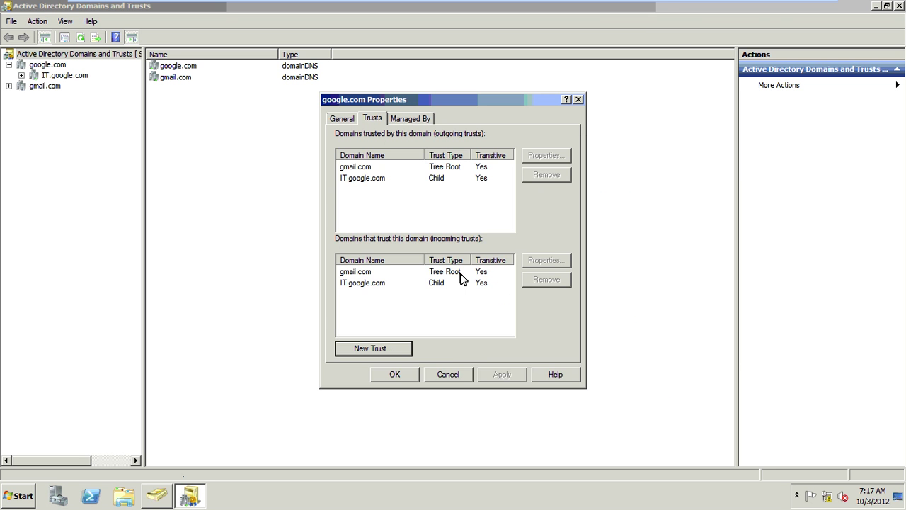
left_click(459, 272)
left_click(438, 282)
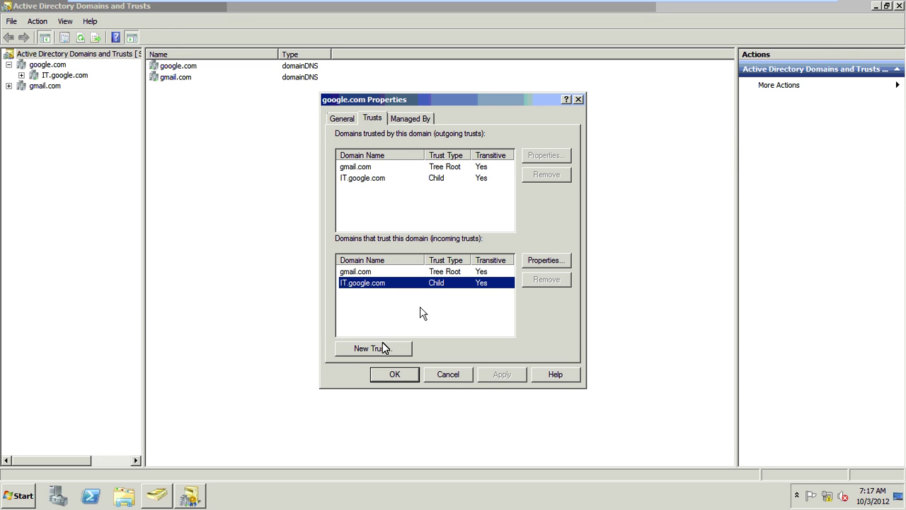
left_click(576, 378)
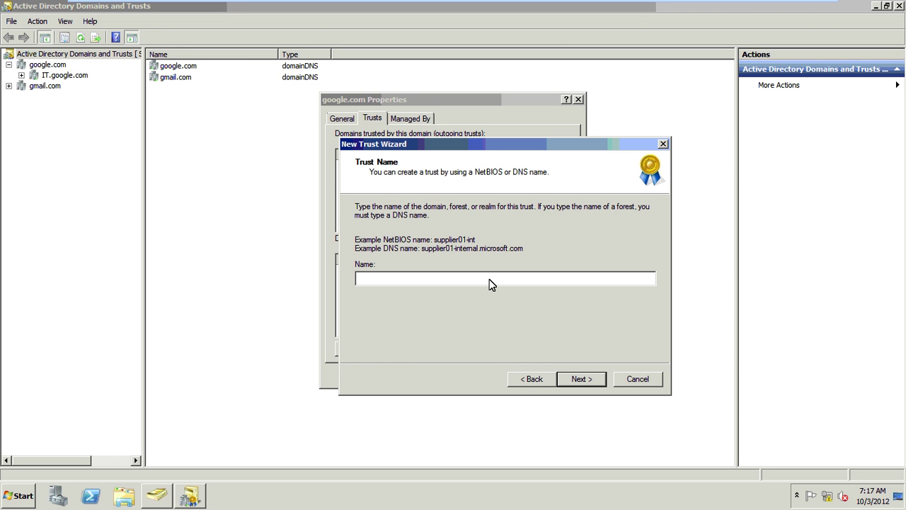
type("gmail.com")
key("Return")
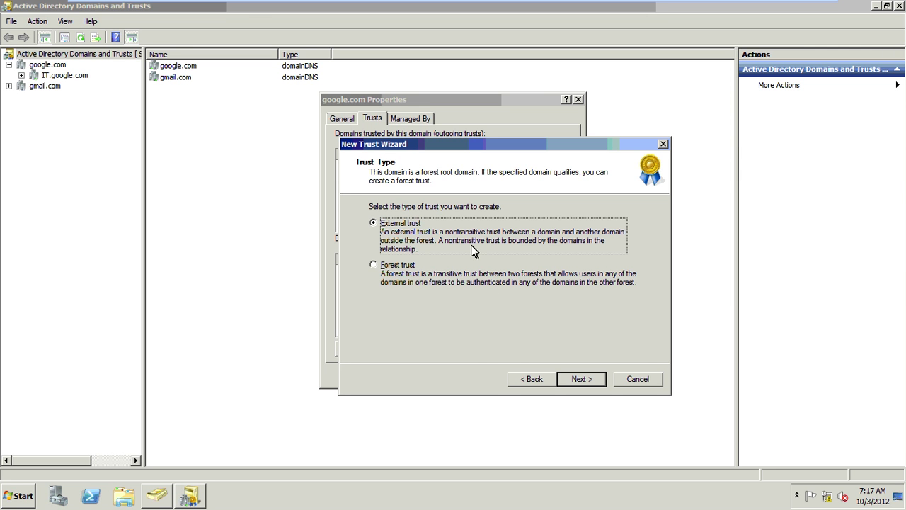
Make it a two-way forest trust, created on both this domain and the specified domain
left_click(411, 271)
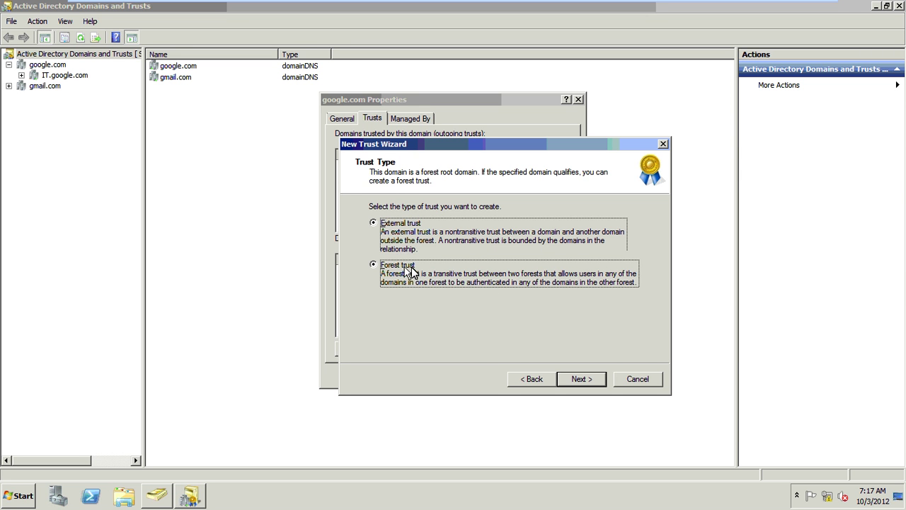
left_click(579, 379)
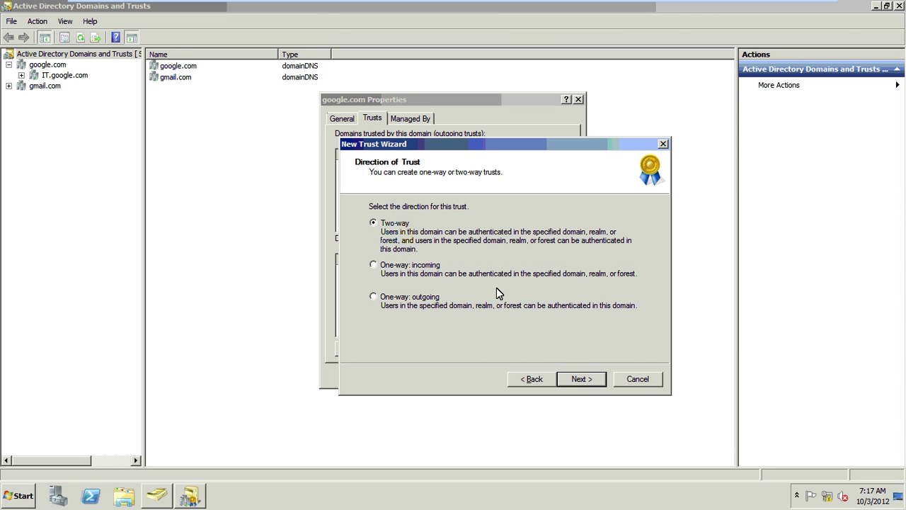
left_click(573, 368)
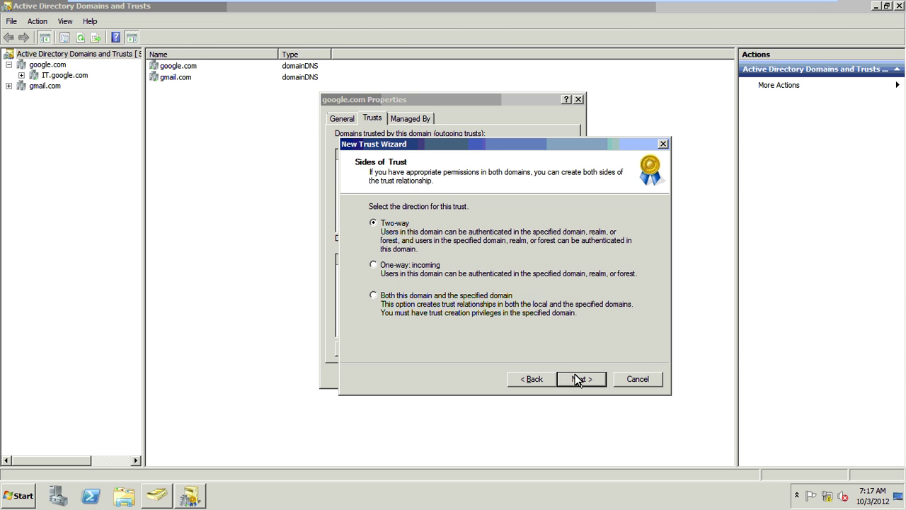
left_click(464, 301)
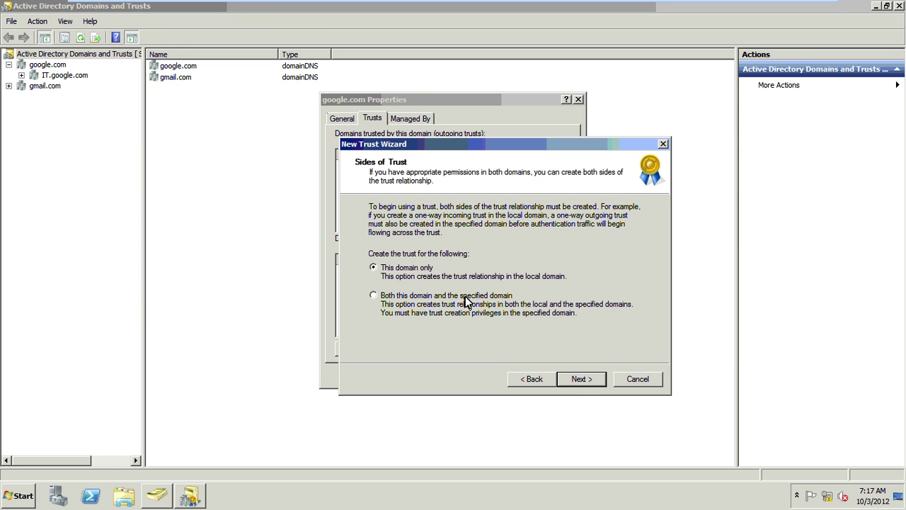
left_click(577, 375)
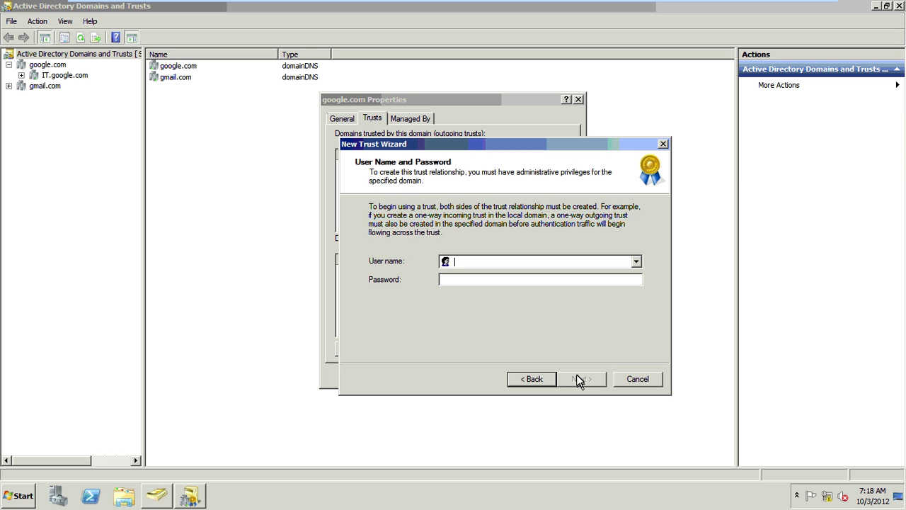
Enter the administrator user name and account password for the dell.com domain and submit them
type("admin")
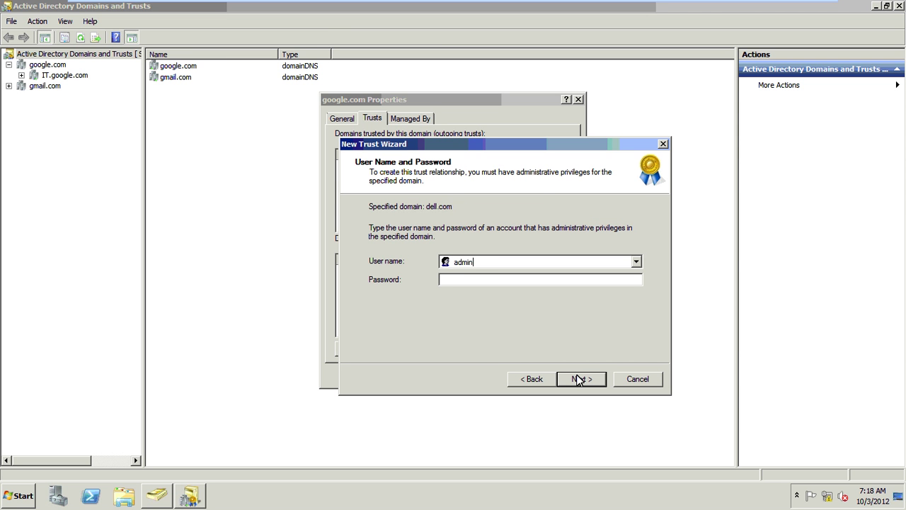
type("istrato")
type("•••")
type("••••")
left_click(572, 381)
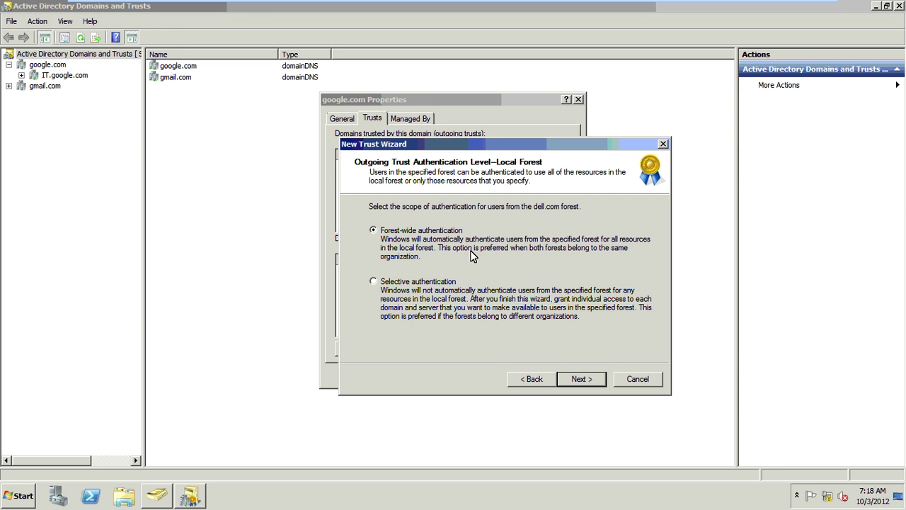
Use forest-wide authentication for both forests and create the trust, keeping routing enabled for the *.gmail.com and *.google.com name suffixes
left_click(579, 378)
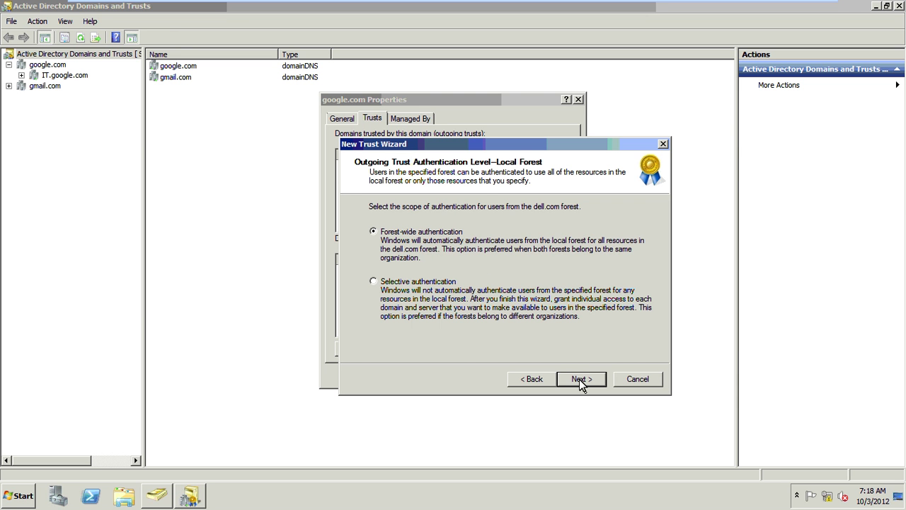
left_click(579, 379)
left_click(579, 379)
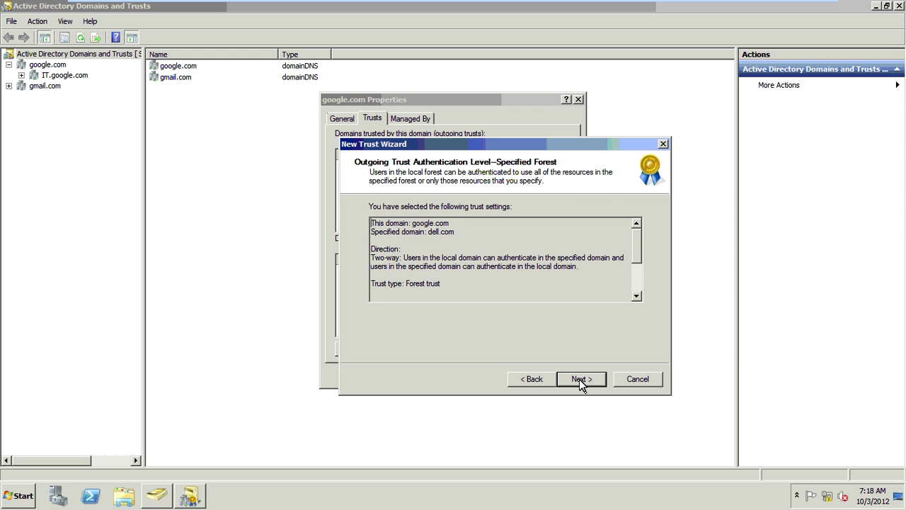
left_click(579, 378)
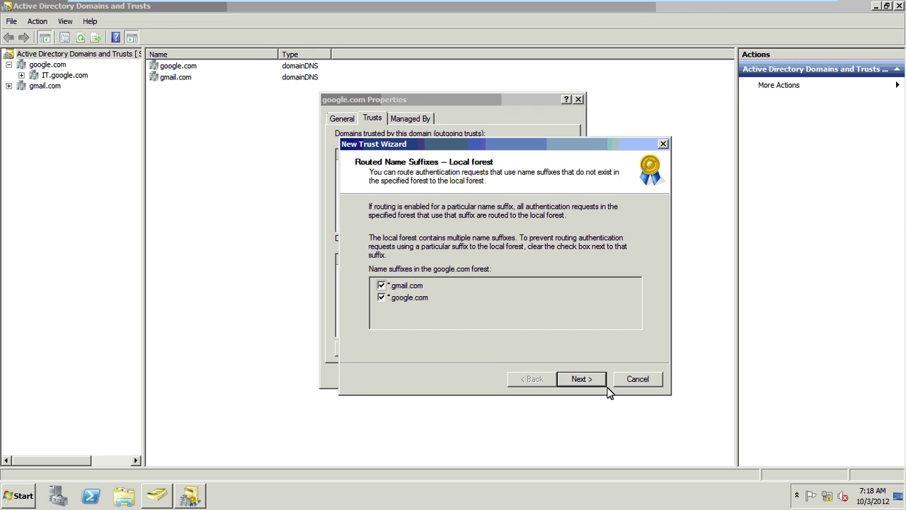
left_click(582, 379)
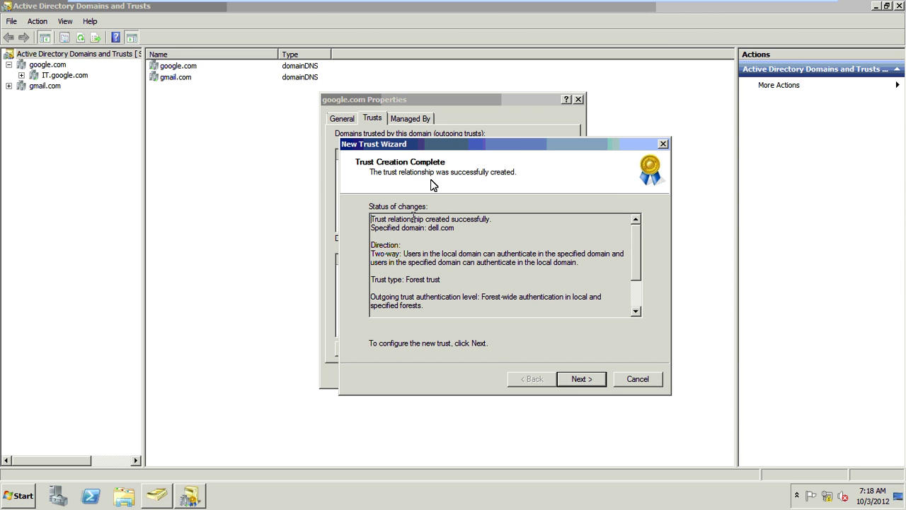
Confirm the outgoing and incoming trusts, finish the wizard, and accept google.com's properties with the dell.com trust selected
left_click(579, 378)
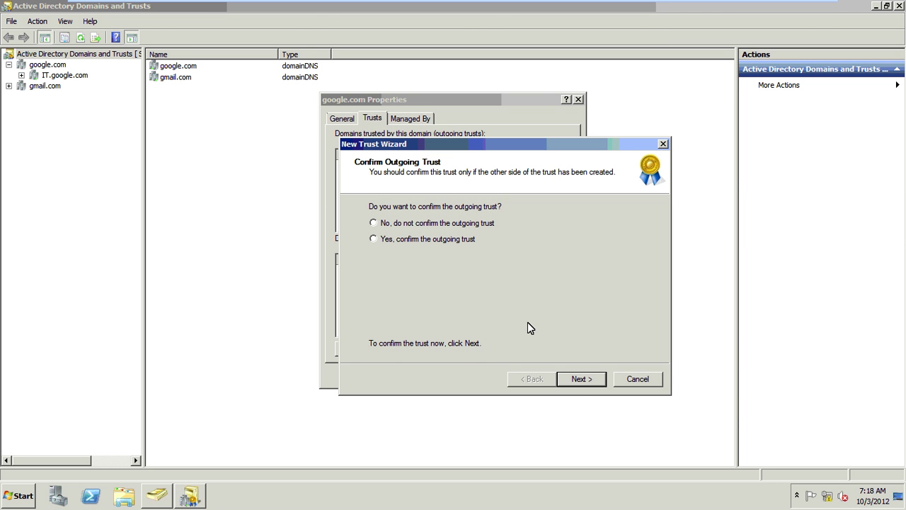
left_click(579, 379)
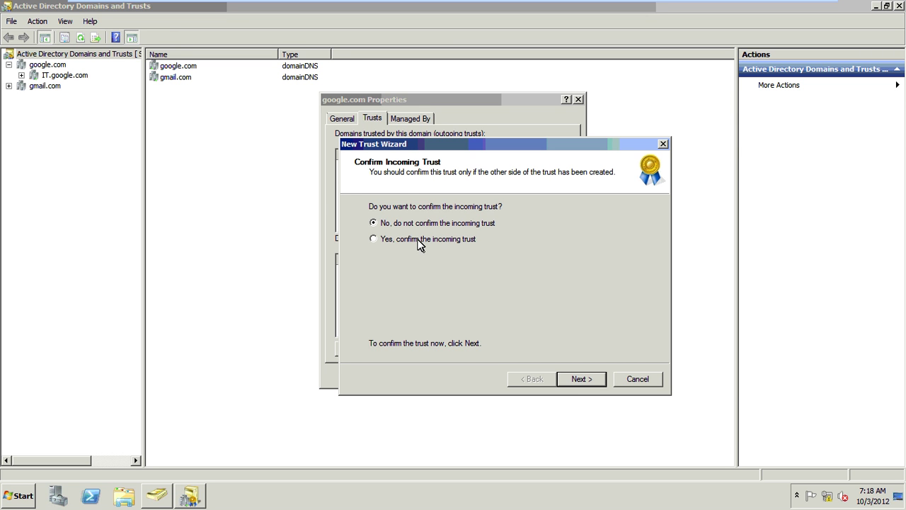
left_click(418, 239)
left_click(579, 379)
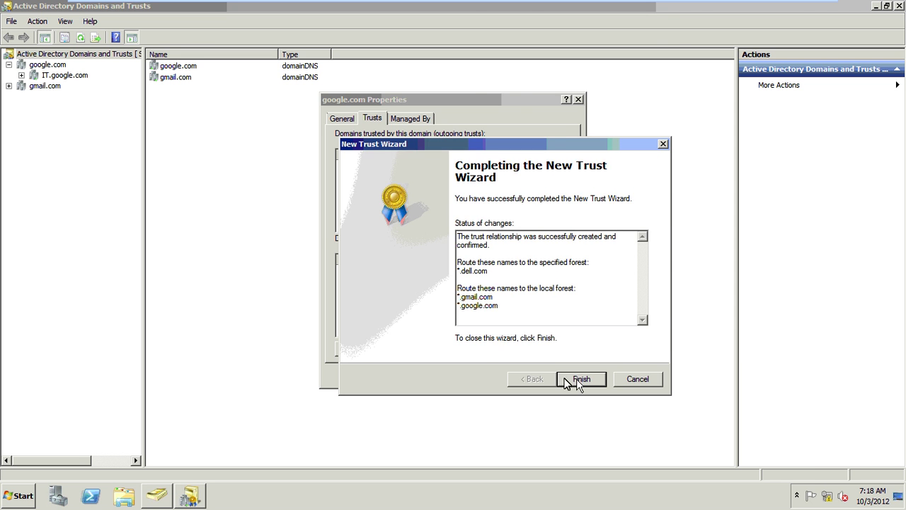
left_click(576, 379)
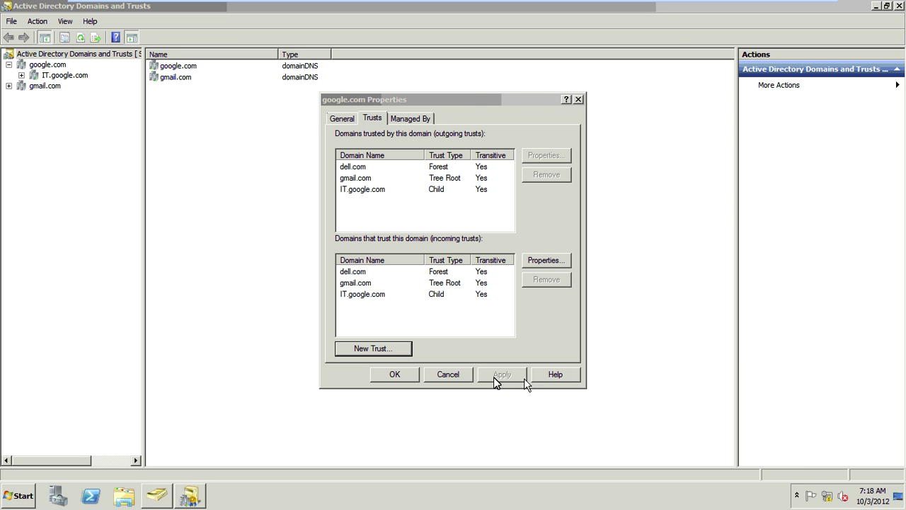
left_click(402, 274)
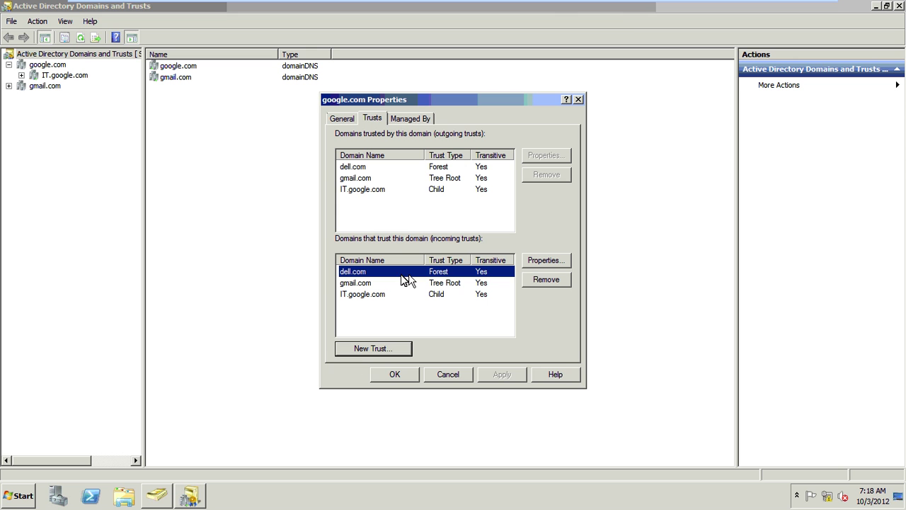
left_click(395, 375)
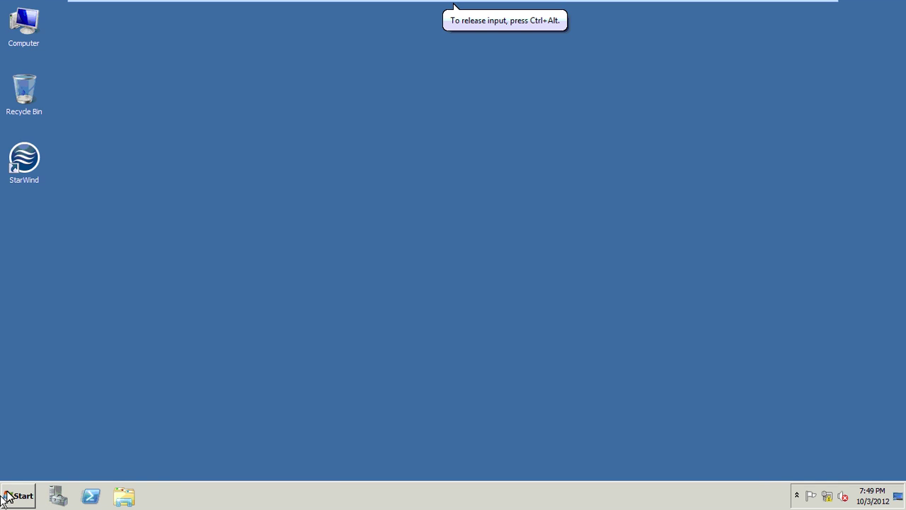
Open Active Directory Domains and Trusts on the dell.com server and maximize its window
left_click(10, 496)
mouse_move(224, 382)
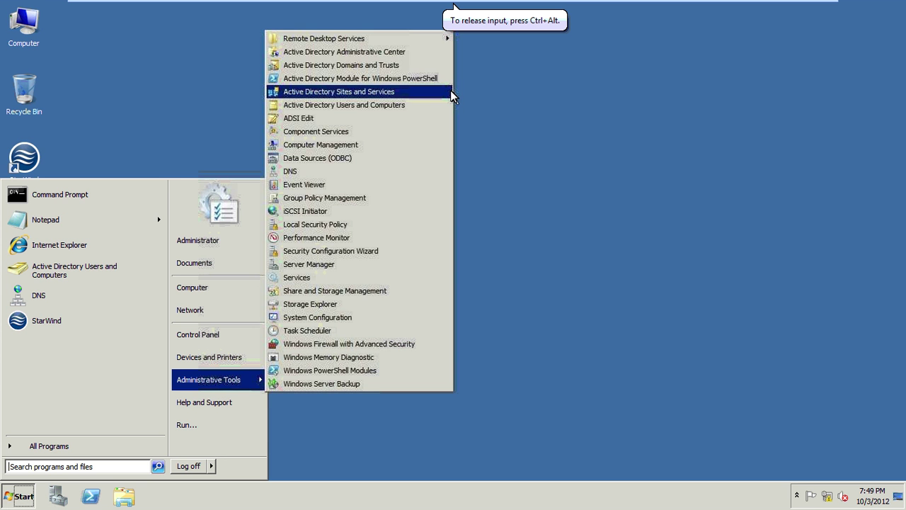
left_click(430, 66)
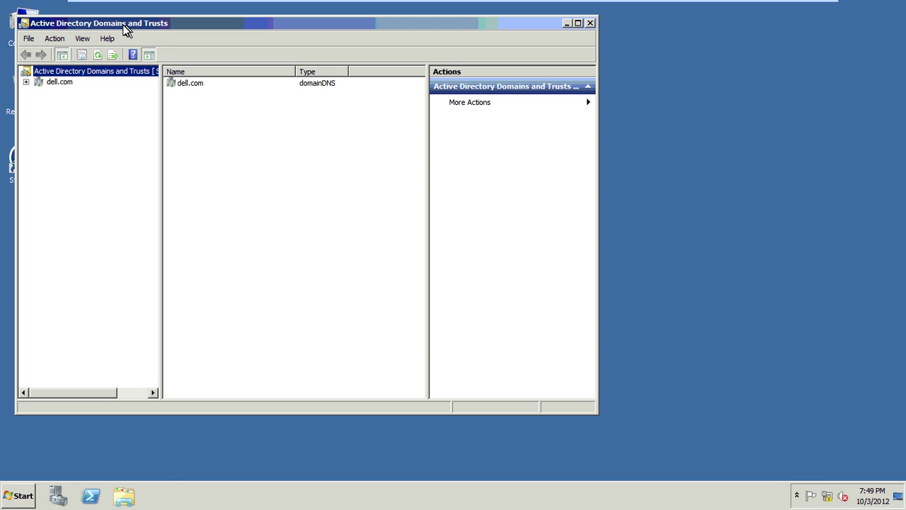
double_click(126, 24)
Examine the outgoing and incoming trusts in the dell.com domain's properties, selecting the incoming google.com trust
left_click(37, 64)
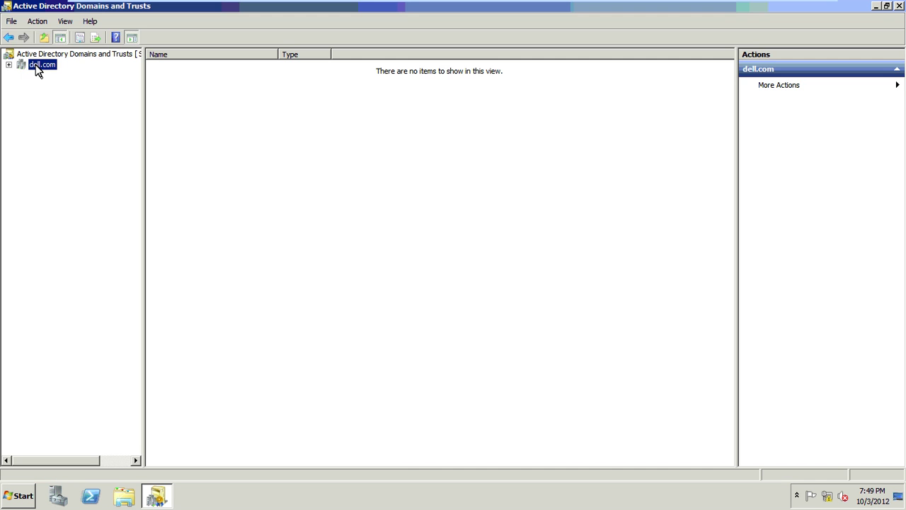
right_click(37, 64)
left_click(65, 136)
left_click(369, 119)
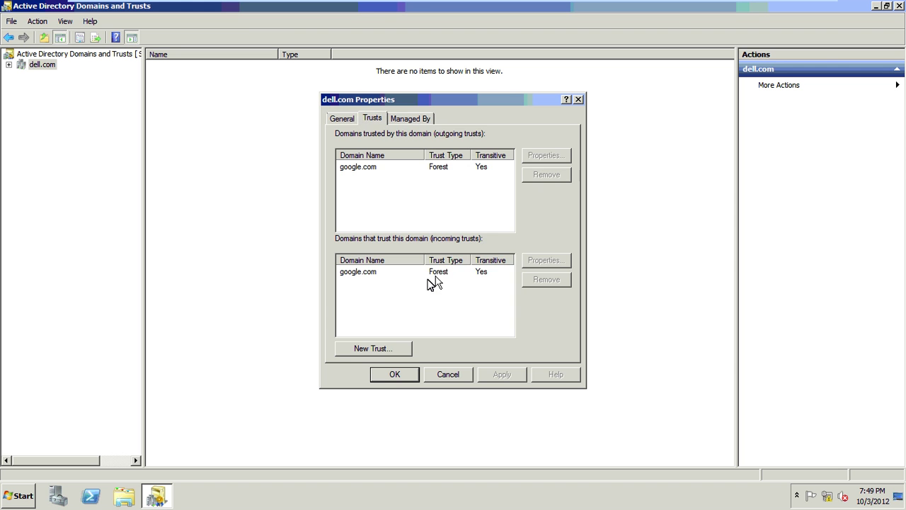
left_click(438, 275)
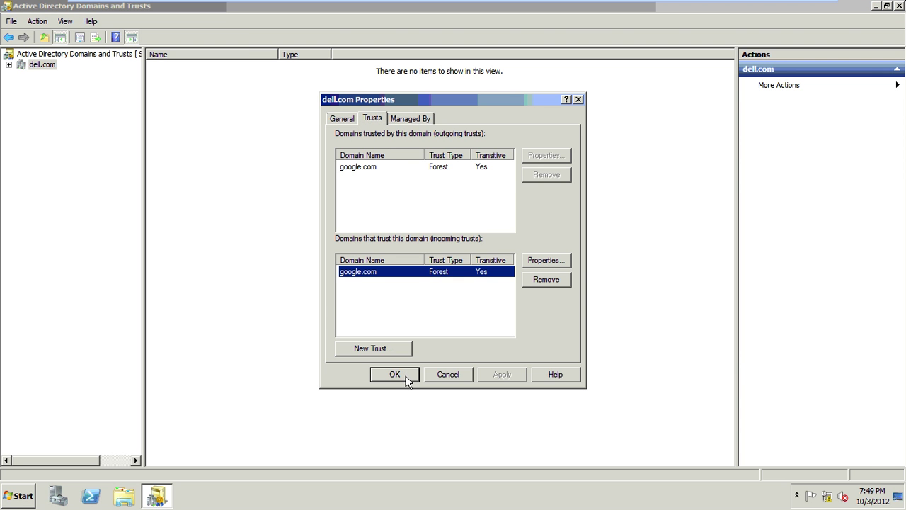
Accept dell.com's properties and close the trusts console, taking the virtual machine out of full screen
left_click(398, 375)
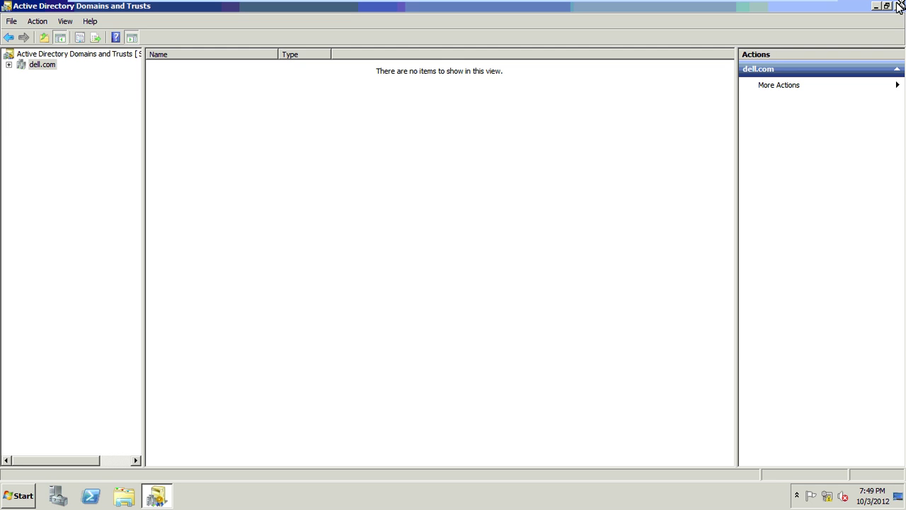
left_click(900, 6)
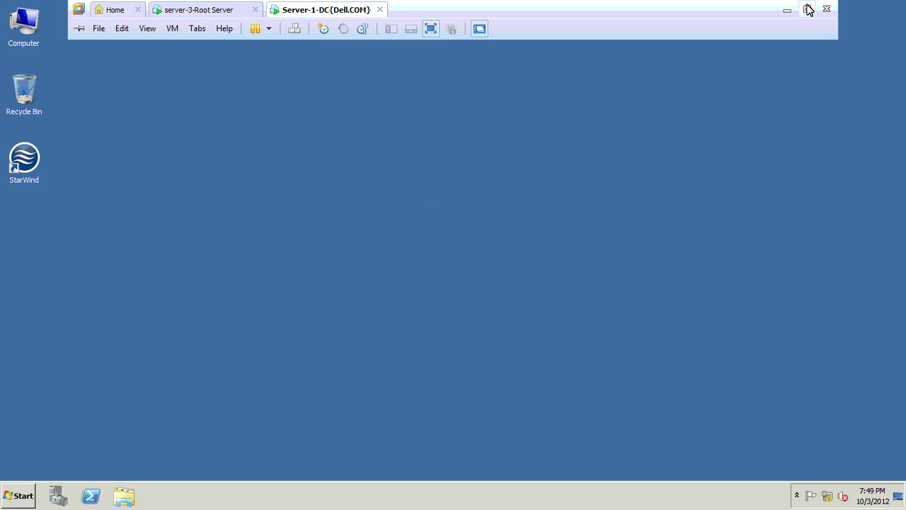
left_click(809, 8)
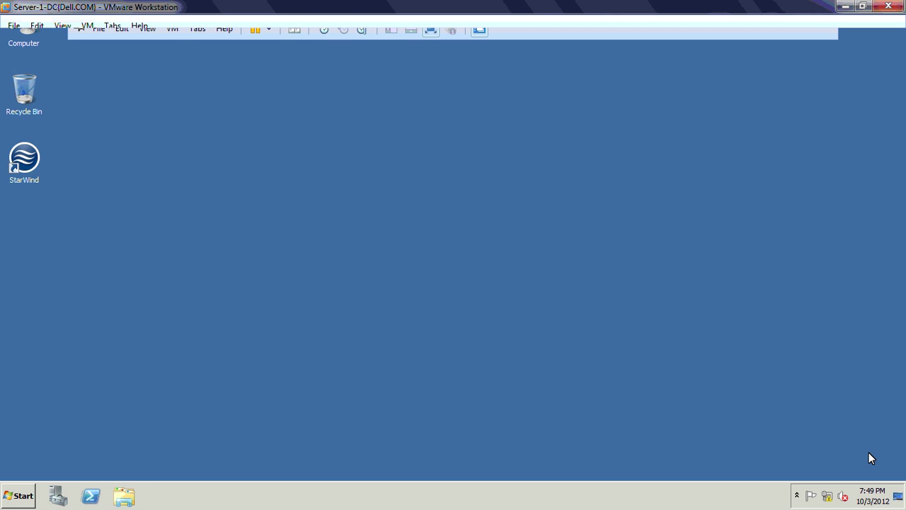